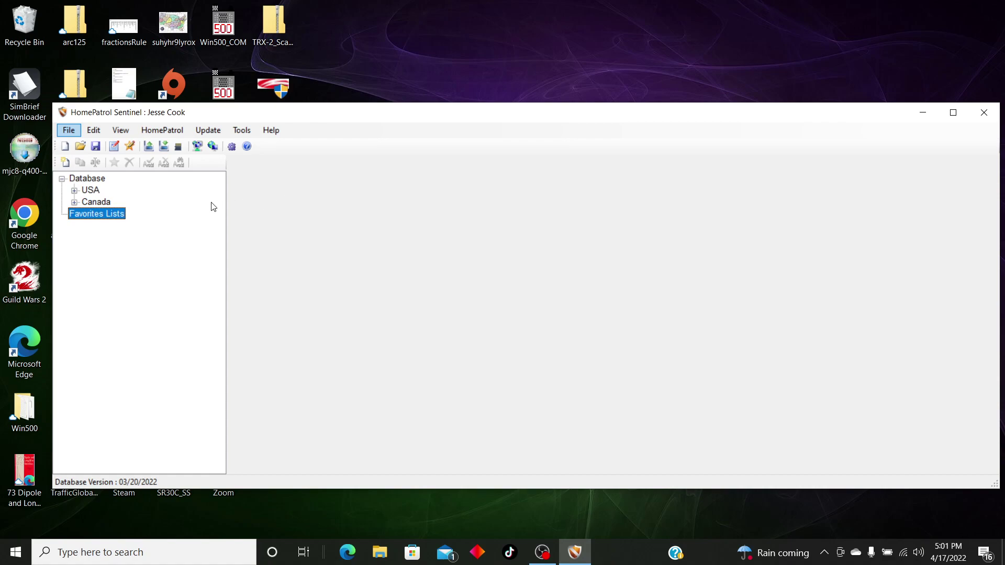
Create a new favorites list named "Betno County"
{"action": "left_click", "coordinate": [65, 163]}
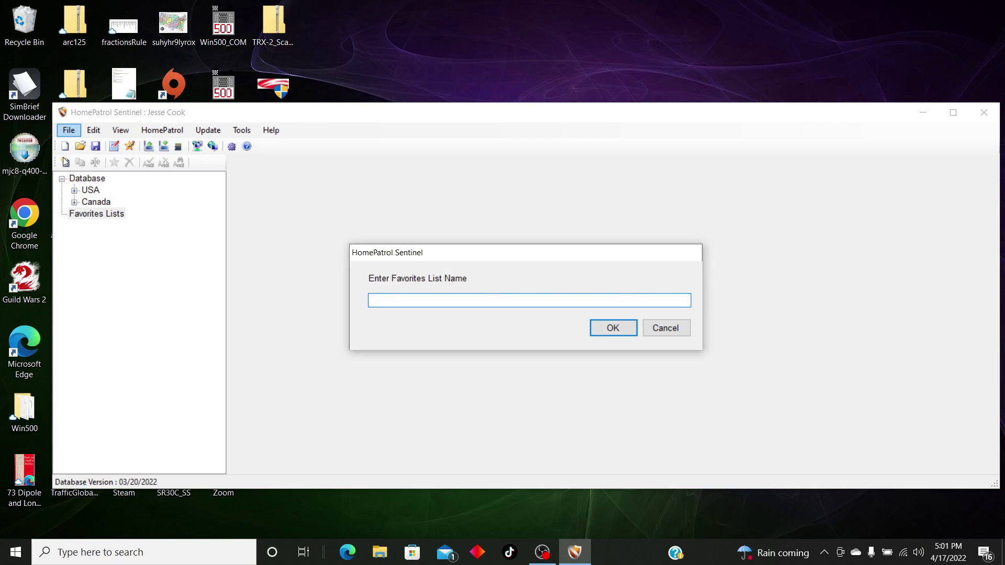
{"action": "type", "text": "Betno COunty"}
{"action": "left_click", "coordinate": [410, 303]}
{"action": "key", "text": "BackSpace"}
{"action": "type", "text": "o"}
{"action": "left_click", "coordinate": [603, 329]}
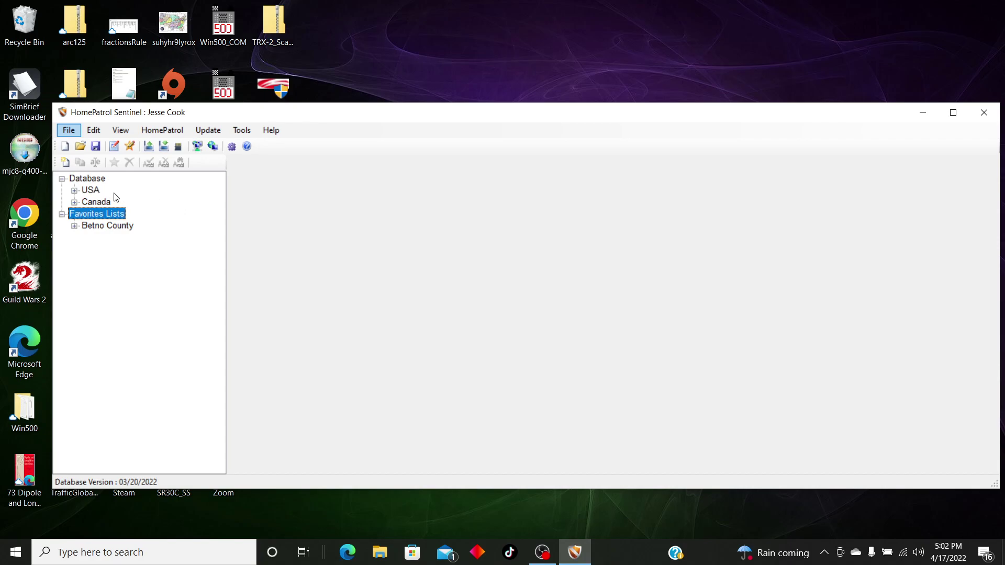
Expand the USA database down to the list of Missouri counties
{"action": "left_click", "coordinate": [75, 191]}
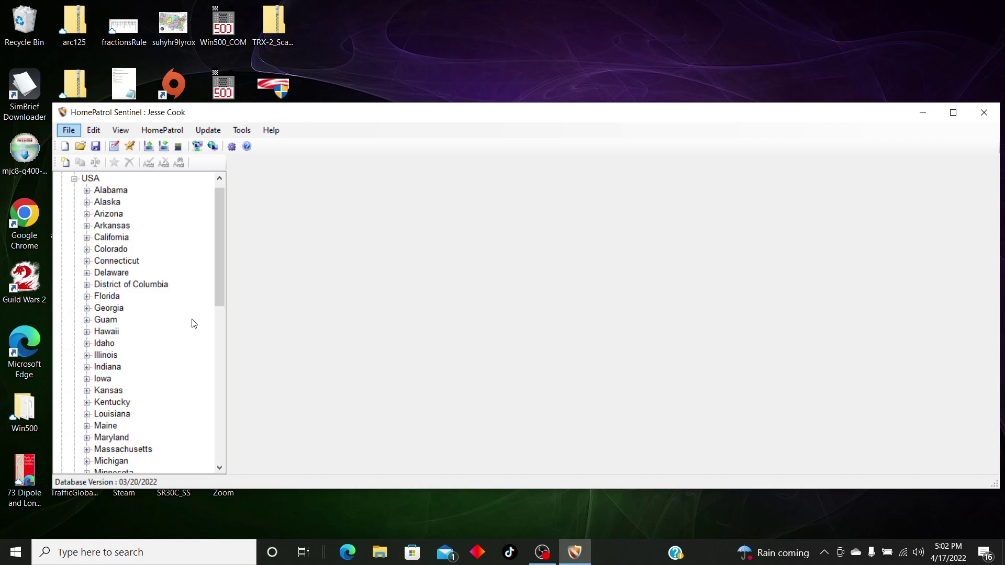
{"action": "left_click_drag", "start_coordinate": [224, 288], "coordinate": [224, 318]}
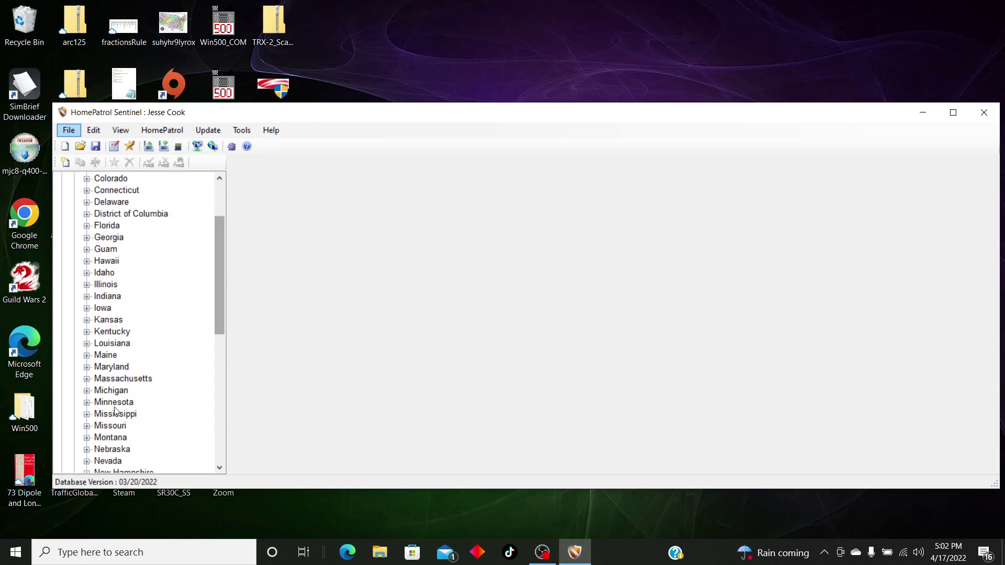
{"action": "left_click", "coordinate": [87, 427]}
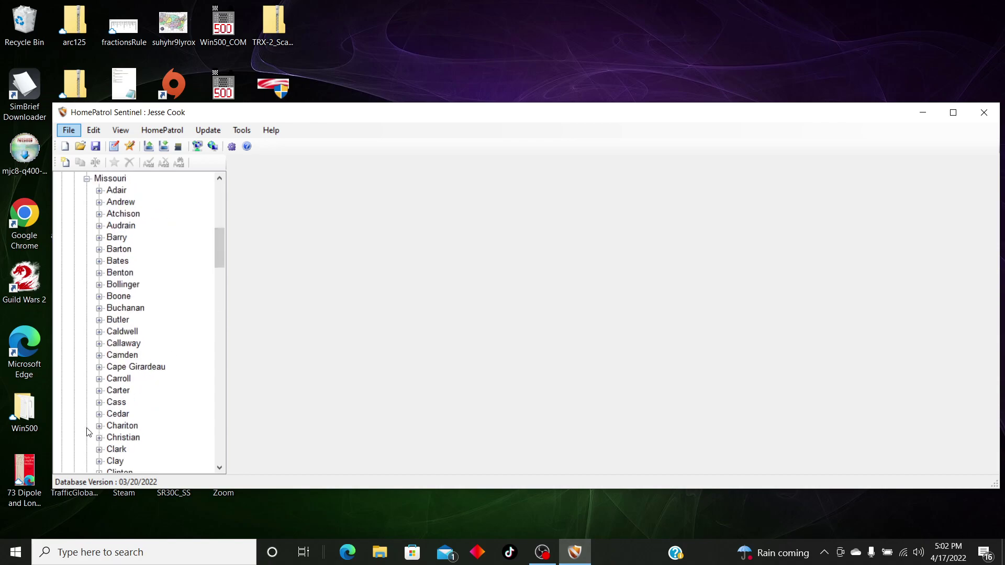
{"action": "left_click", "coordinate": [111, 251]}
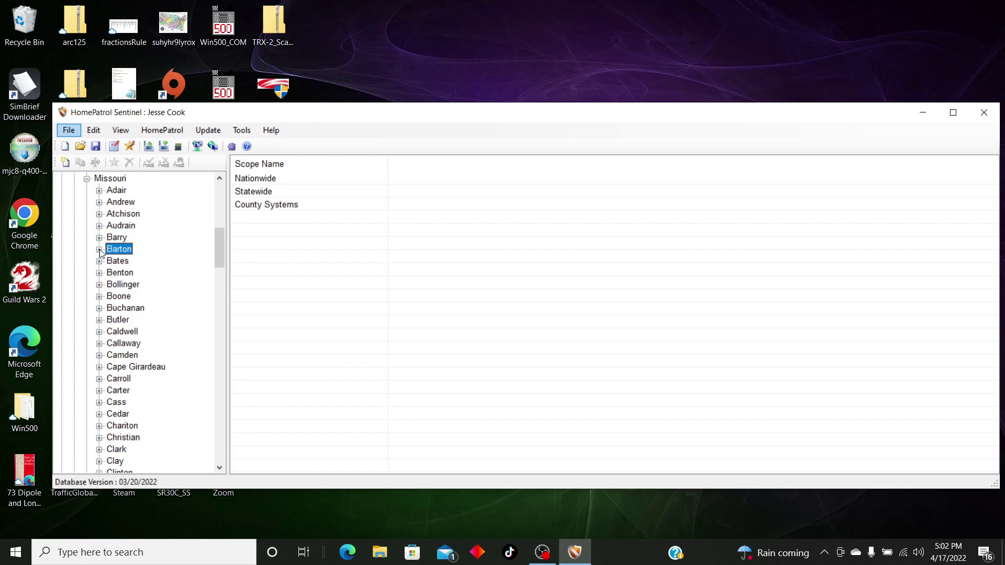
{"action": "left_click", "coordinate": [99, 284]}
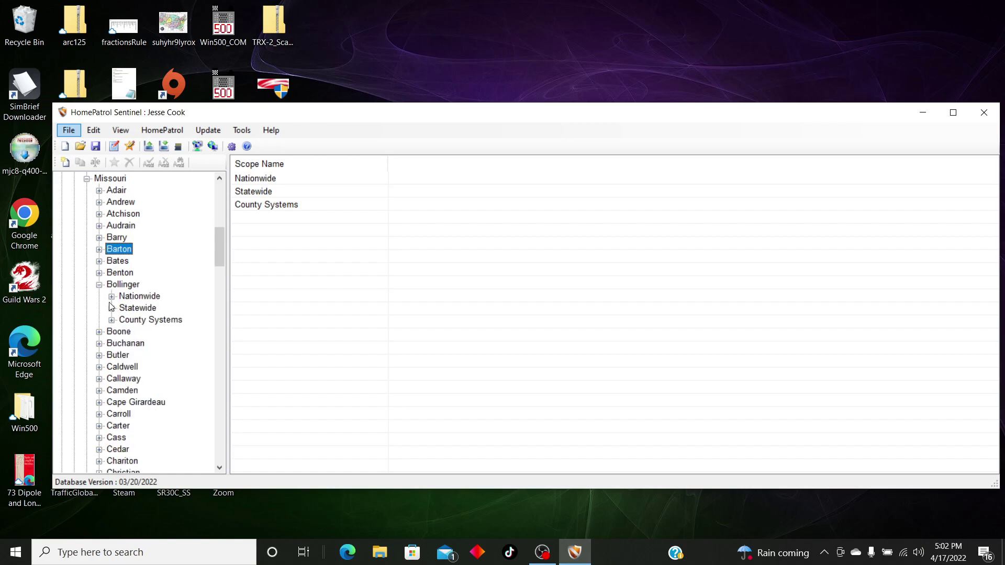
{"action": "left_click", "coordinate": [122, 322]}
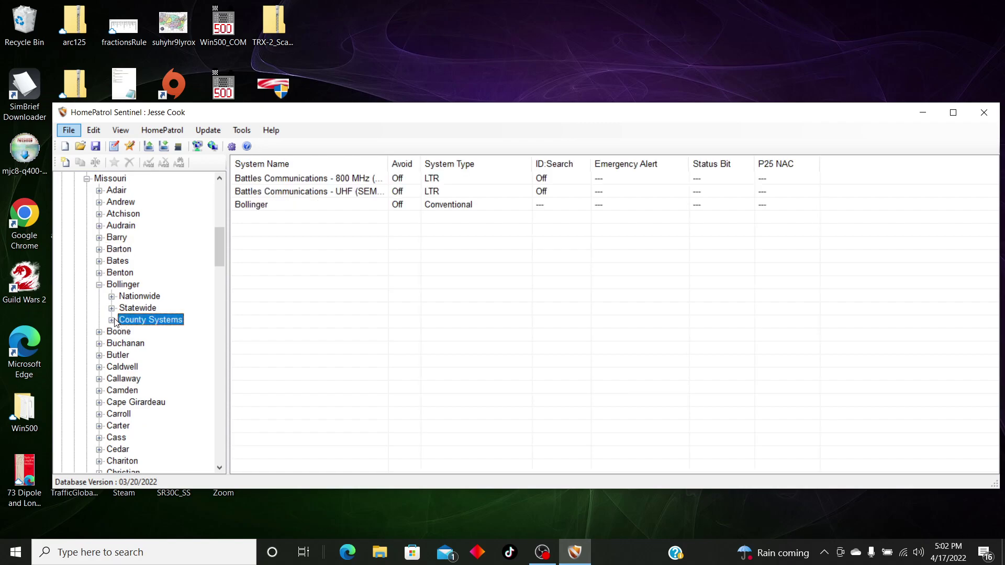
{"action": "left_click", "coordinate": [113, 320]}
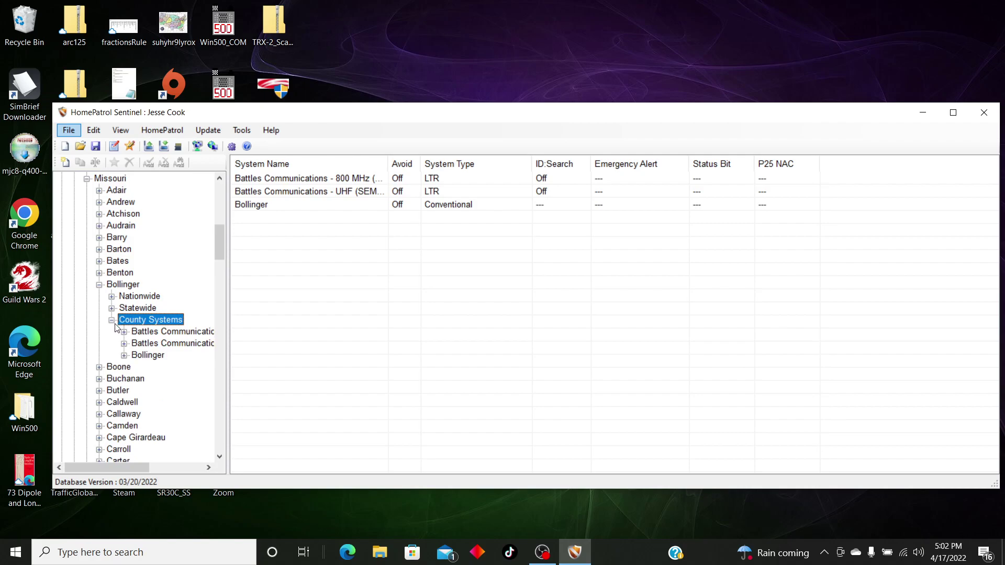
{"action": "left_click", "coordinate": [99, 285]}
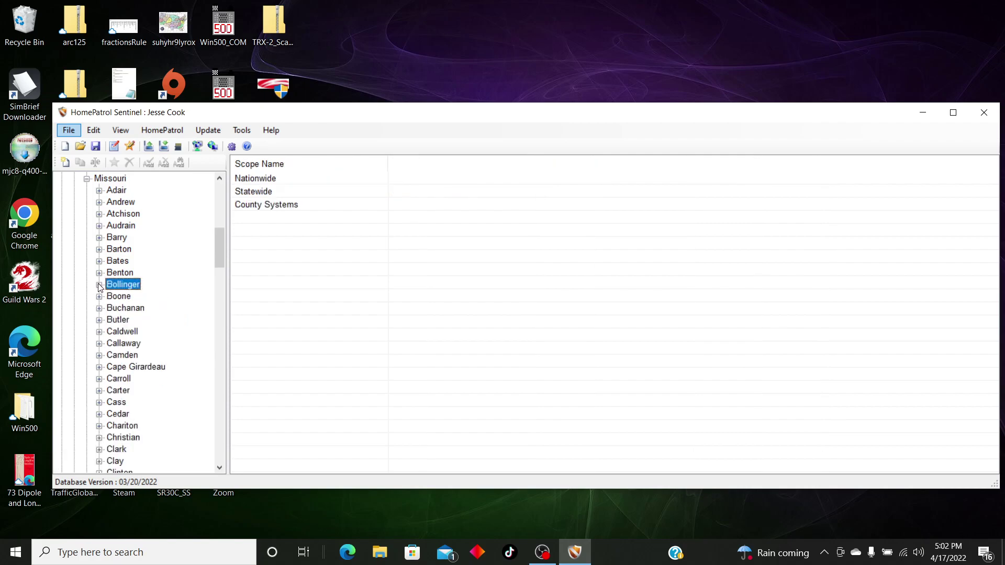
Expand Missouri's Benton county down to the departments of the Benton system under County Systems
{"action": "left_click", "coordinate": [99, 274]}
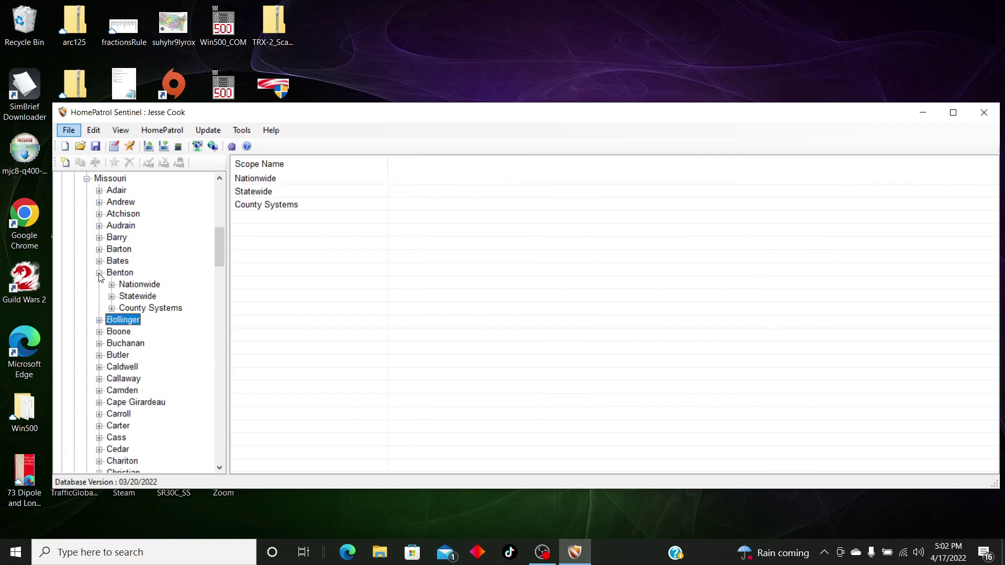
{"action": "left_click", "coordinate": [121, 310]}
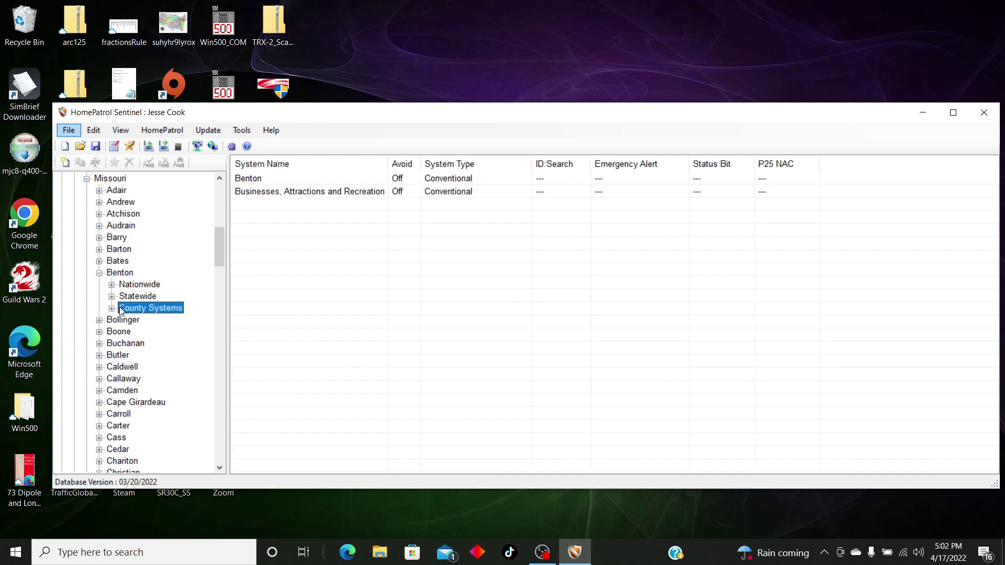
{"action": "left_click", "coordinate": [112, 309]}
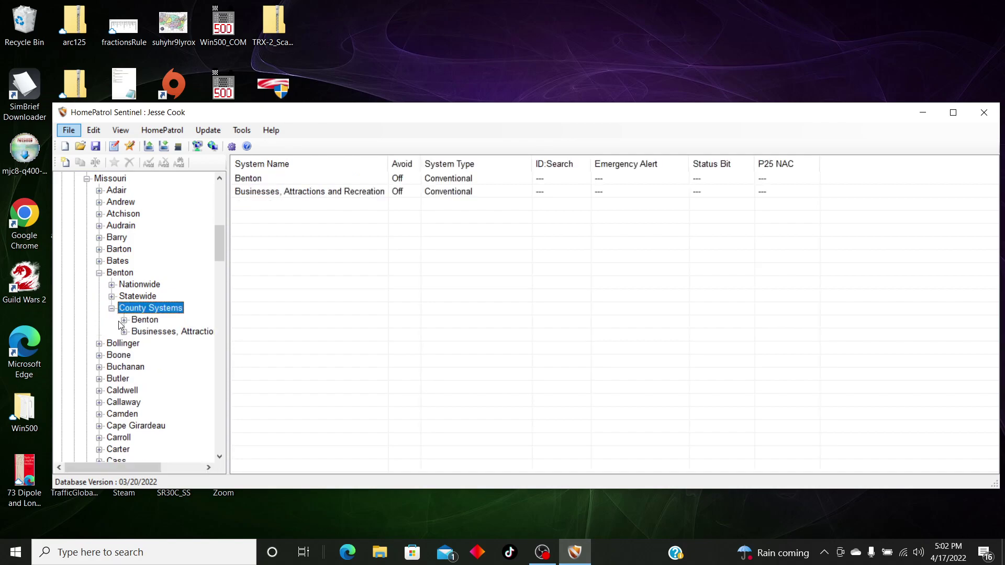
{"action": "left_click", "coordinate": [124, 320]}
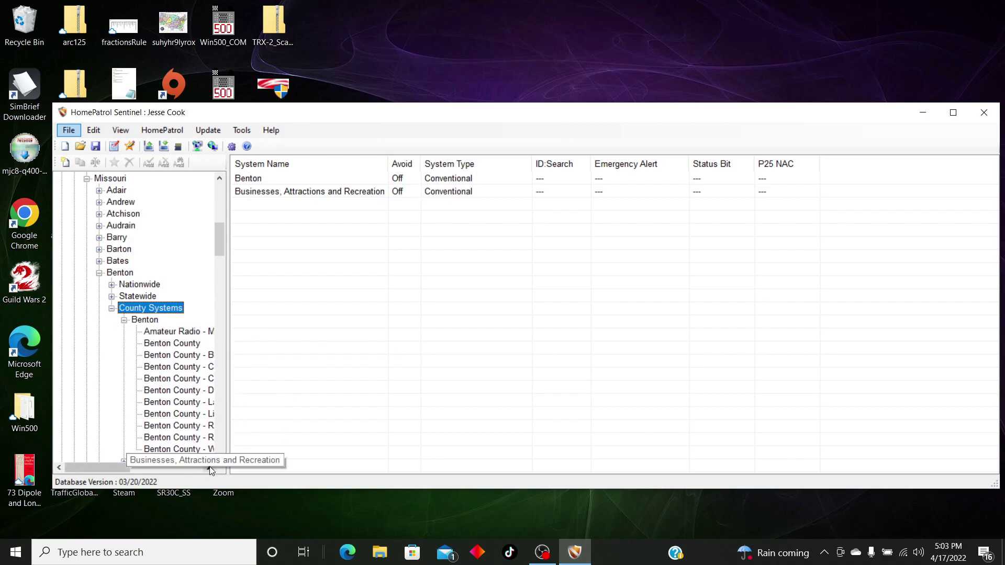
Append the Benton County department of the Benton county system to the Betno County favorites list
{"action": "left_click", "coordinate": [209, 467]}
{"action": "left_click", "coordinate": [210, 467]}
{"action": "left_click", "coordinate": [209, 468]}
{"action": "left_click", "coordinate": [211, 467]}
{"action": "left_click", "coordinate": [212, 467]}
{"action": "left_click", "coordinate": [211, 467]}
{"action": "left_click", "coordinate": [212, 467]}
{"action": "left_click", "coordinate": [211, 467]}
{"action": "left_click", "coordinate": [211, 467]}
{"action": "left_click", "coordinate": [128, 346]}
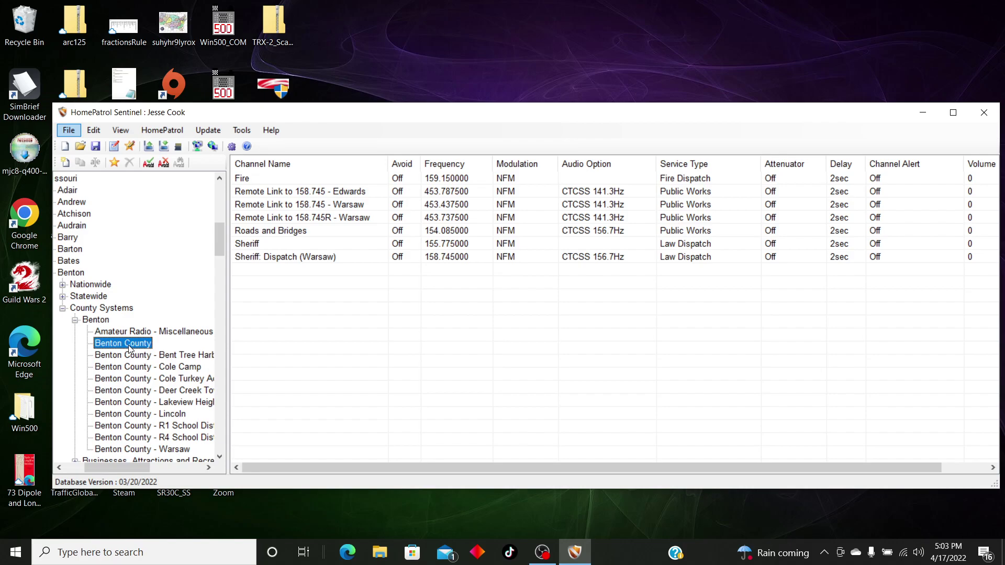
{"action": "right_click", "coordinate": [130, 350]}
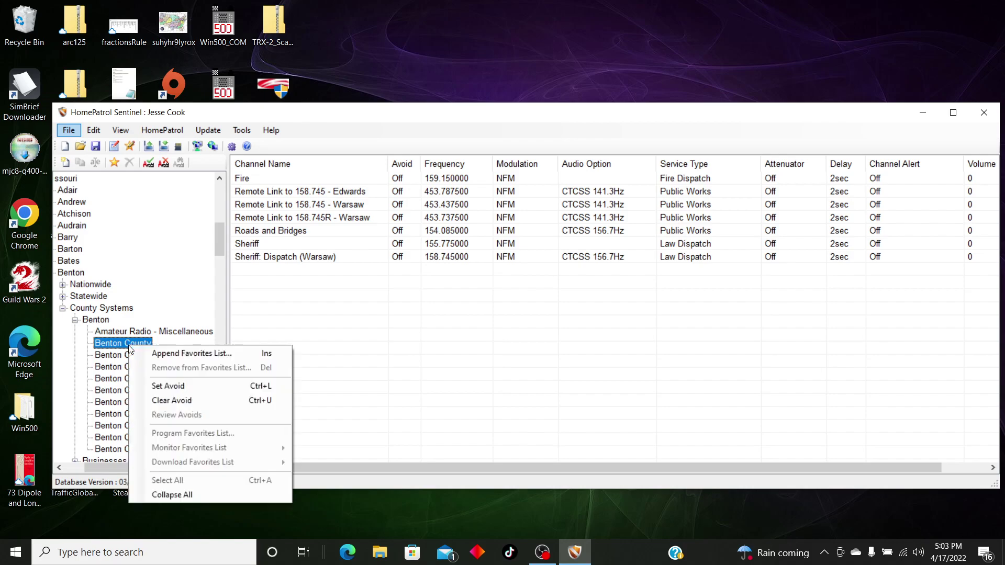
{"action": "left_click", "coordinate": [166, 354]}
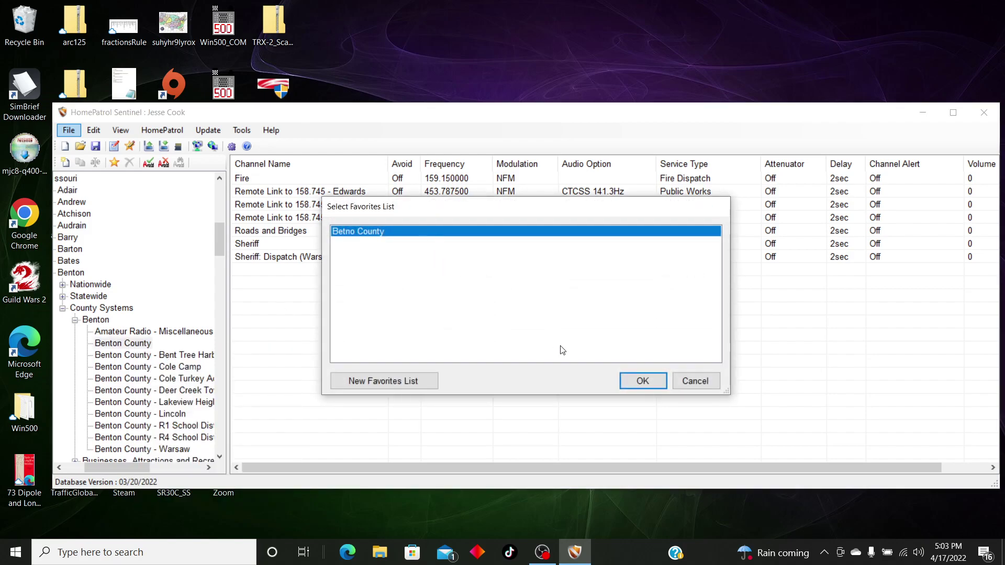
{"action": "left_click", "coordinate": [642, 382]}
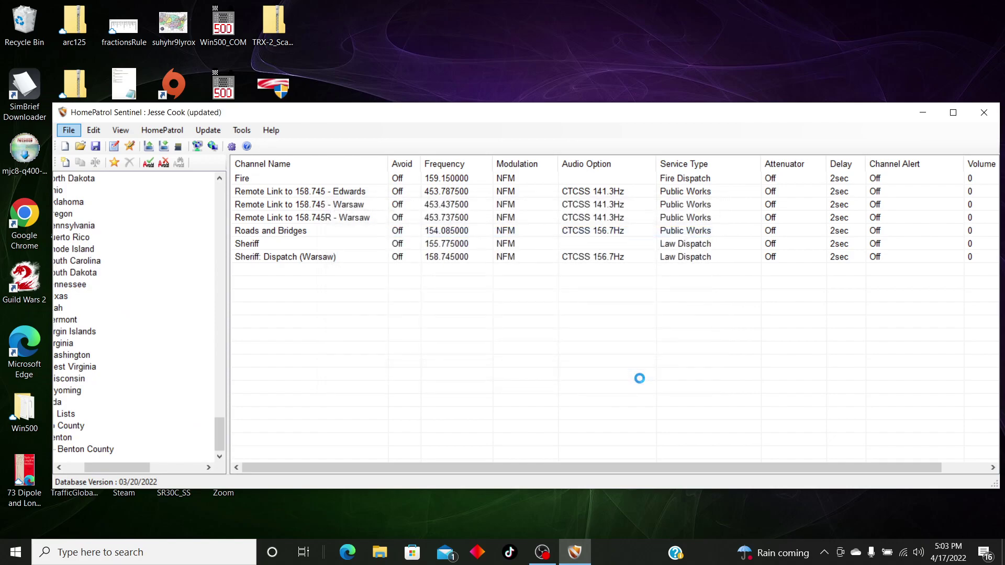
Append the Benton County - Warsaw department to the Betno County favorites list
{"action": "left_click_drag", "start_coordinate": [132, 464], "coordinate": [111, 460]}
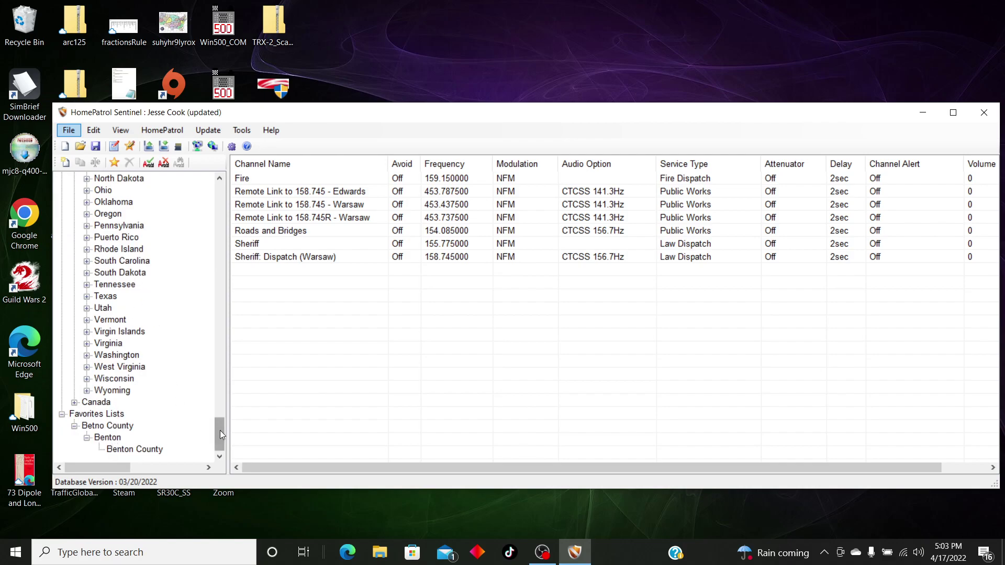
{"action": "left_click_drag", "start_coordinate": [220, 431], "coordinate": [221, 246]}
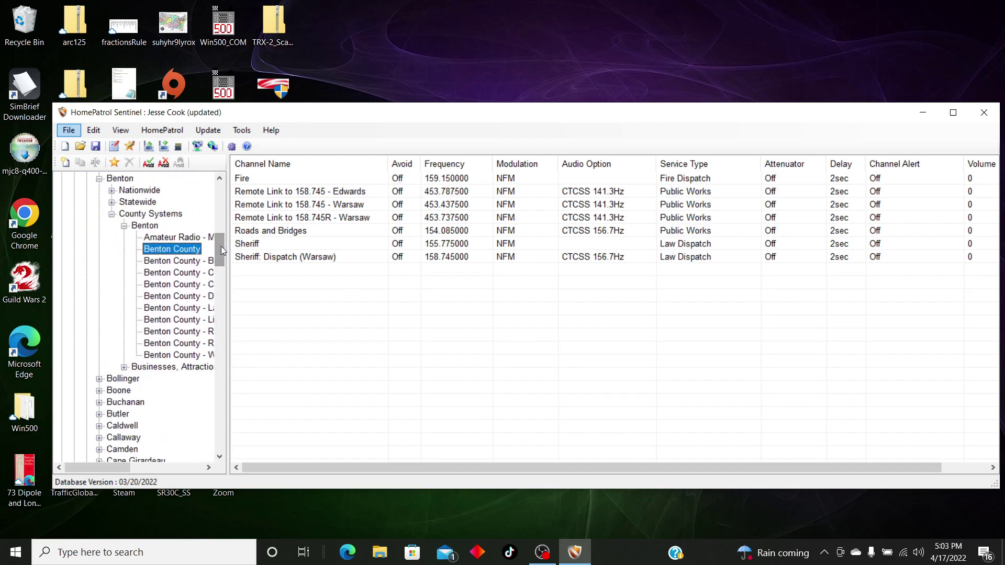
{"action": "left_click", "coordinate": [178, 356]}
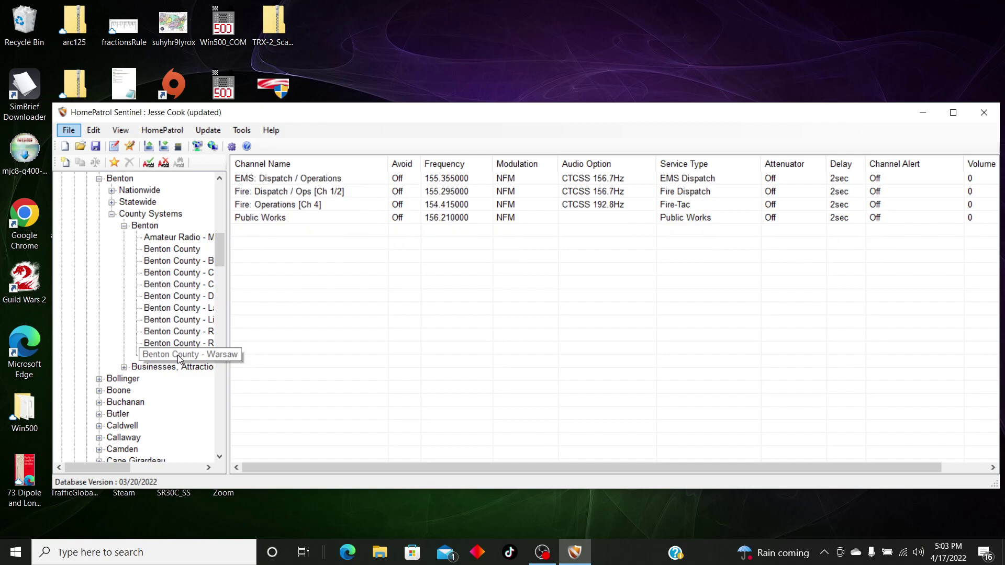
{"action": "right_click", "coordinate": [179, 360]}
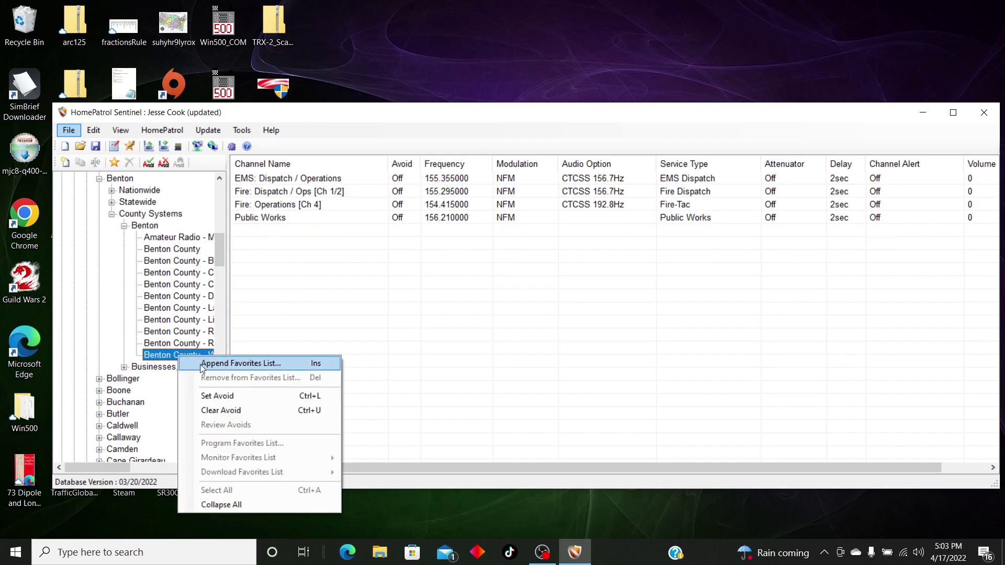
{"action": "left_click", "coordinate": [201, 366]}
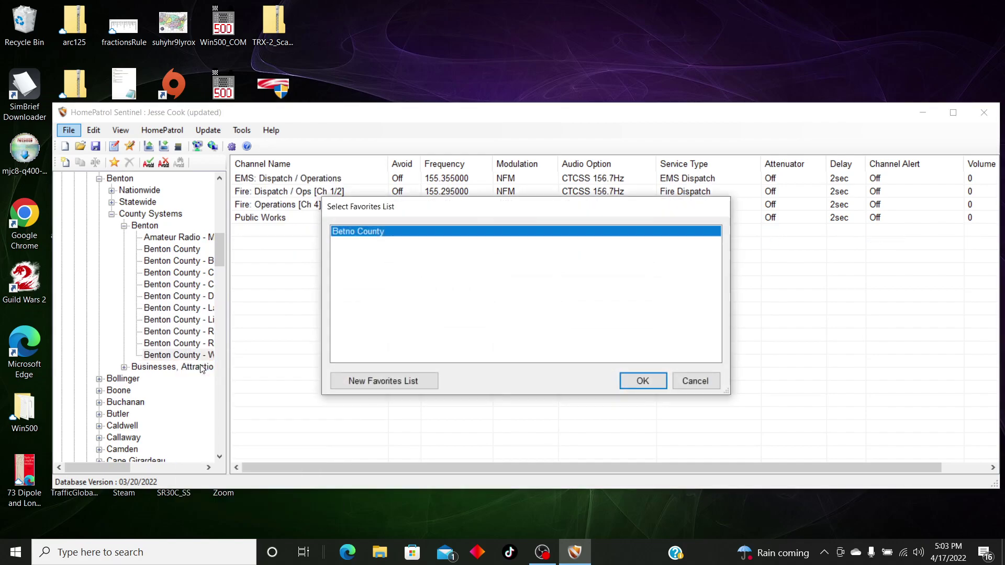
{"action": "left_click", "coordinate": [624, 379]}
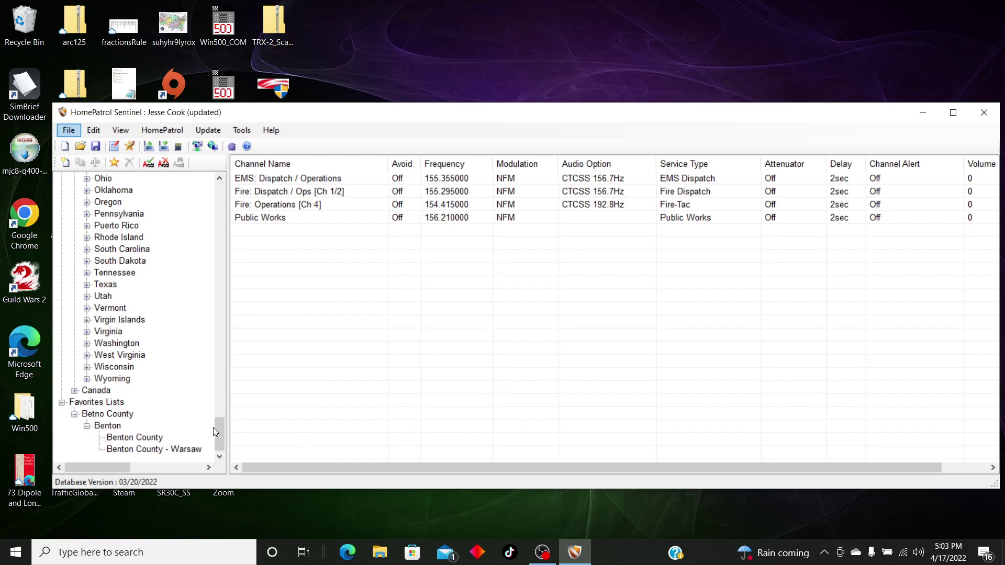
Collapse Benton's County Systems and expand its Statewide group down to the Missouri Statewide Wireless Interoperable Network departments
{"action": "left_click_drag", "start_coordinate": [222, 430], "coordinate": [222, 234]}
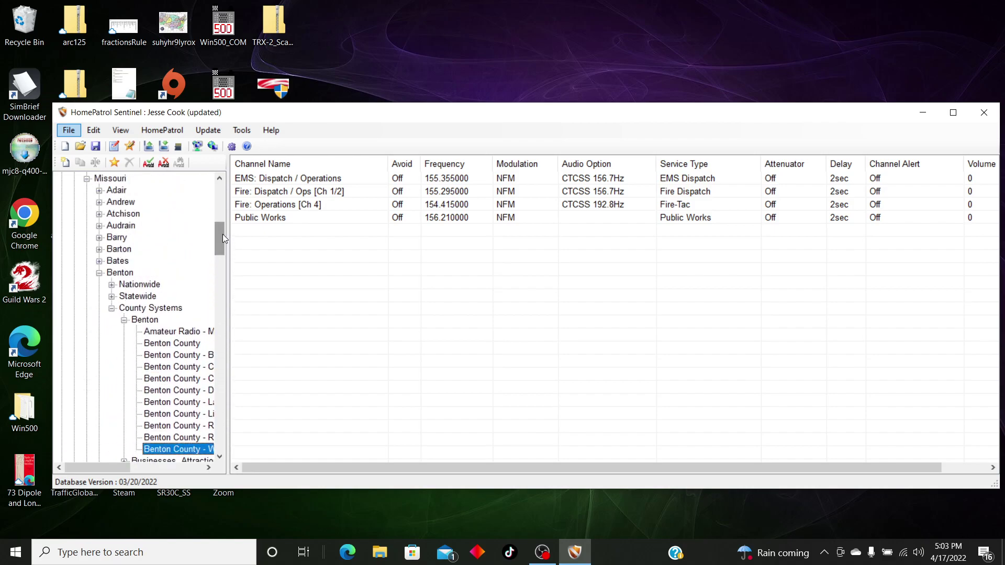
{"action": "left_click", "coordinate": [111, 309]}
{"action": "scroll", "coordinate": [114, 301], "scroll_direction": "down", "scroll_amount": 1}
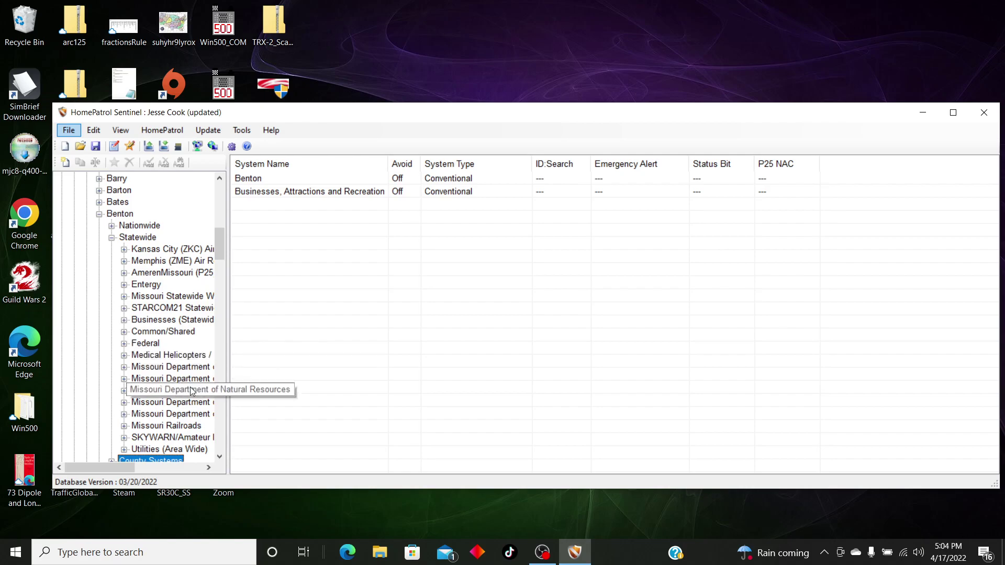
{"action": "left_click", "coordinate": [209, 468]}
{"action": "left_click", "coordinate": [209, 467]}
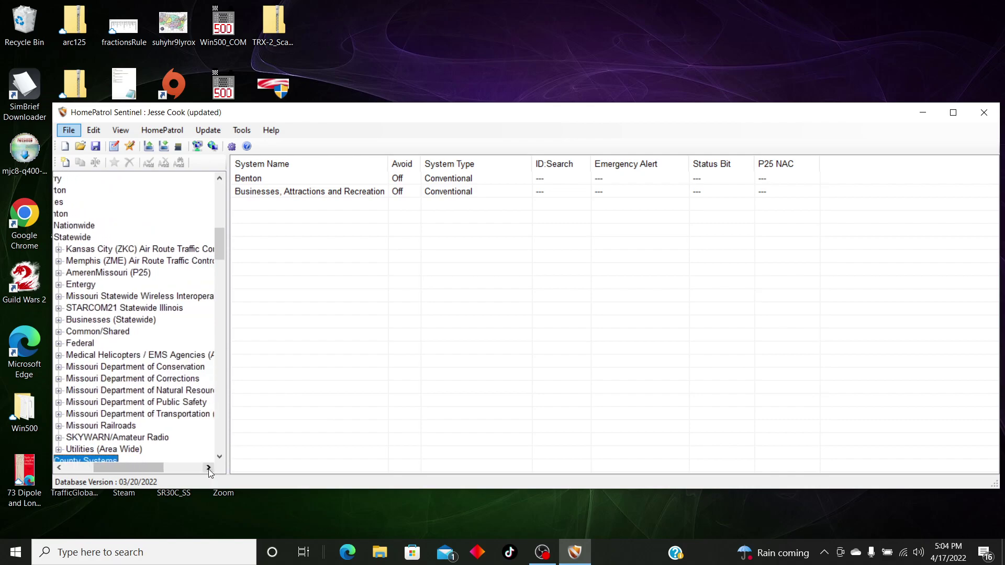
{"action": "left_click", "coordinate": [168, 298]}
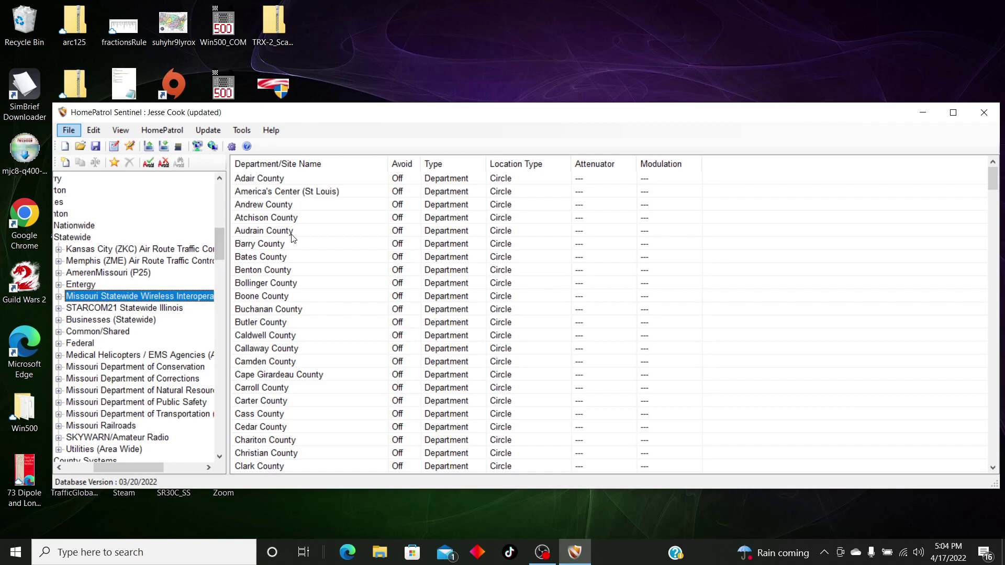
{"action": "left_click", "coordinate": [58, 296]}
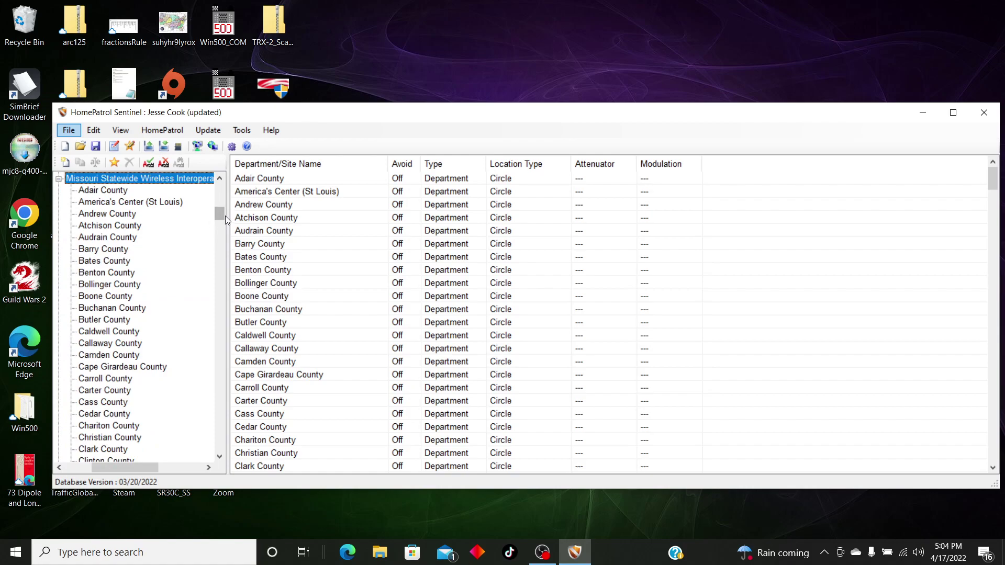
Append Missouri Highway Patrol - Troop A (Lee's Summit) from the statewide network to the Betno County favorites list
{"action": "left_click_drag", "start_coordinate": [222, 214], "coordinate": [221, 249]}
{"action": "left_click", "coordinate": [160, 309]}
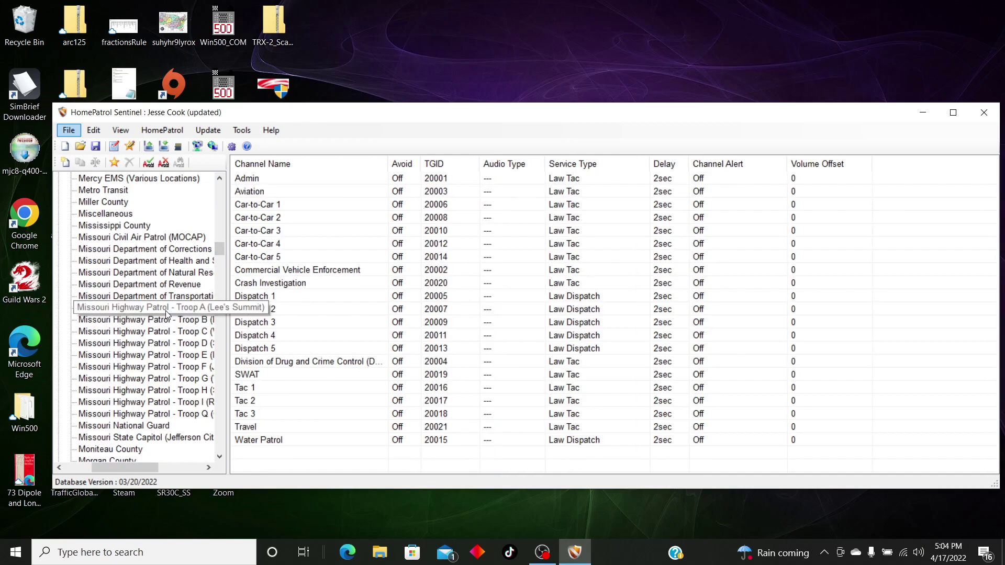
{"action": "right_click", "coordinate": [167, 313]}
{"action": "left_click", "coordinate": [175, 320]}
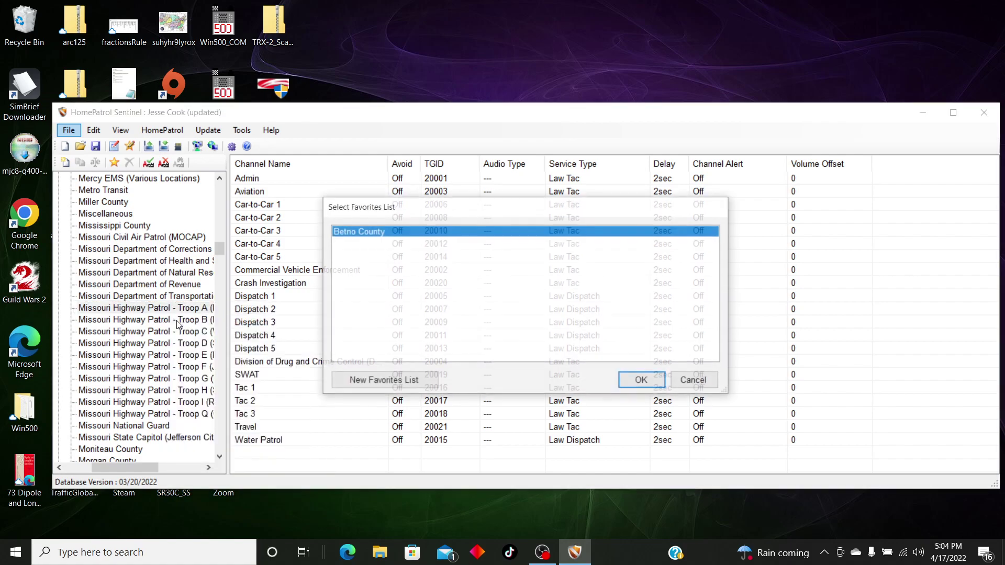
{"action": "left_click", "coordinate": [632, 379]}
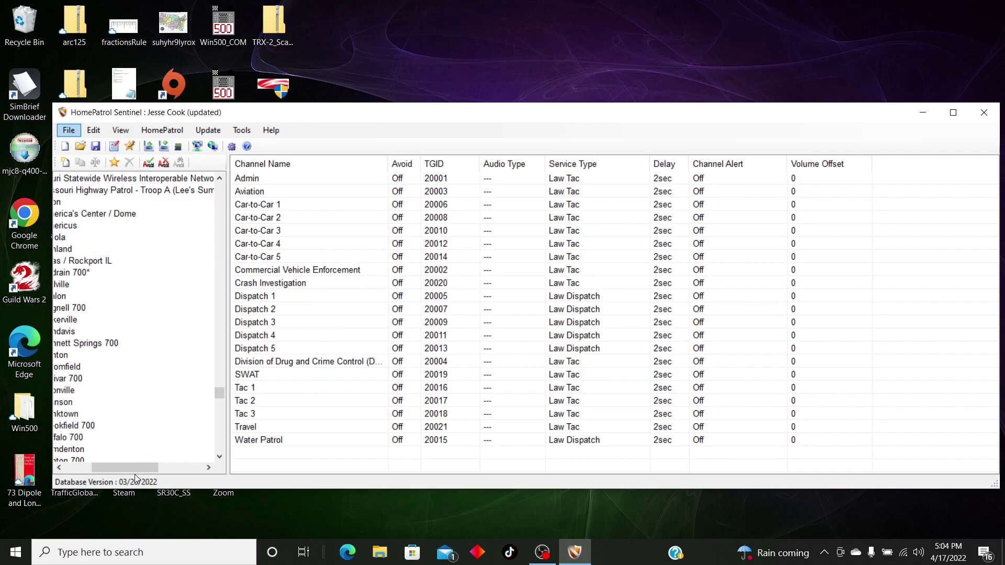
Append the Benton County department of the Missouri Statewide Wireless Interoperable Network to the Betno County favorites list
{"action": "left_click_drag", "start_coordinate": [137, 466], "coordinate": [98, 464]}
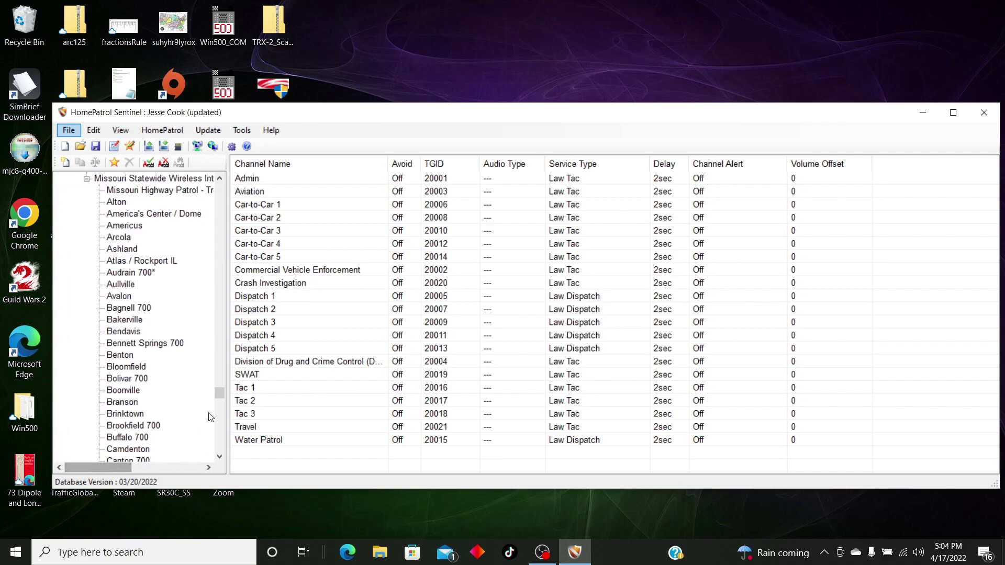
{"action": "left_click_drag", "start_coordinate": [216, 392], "coordinate": [227, 205]}
{"action": "left_click", "coordinate": [186, 297]}
{"action": "right_click", "coordinate": [182, 300]}
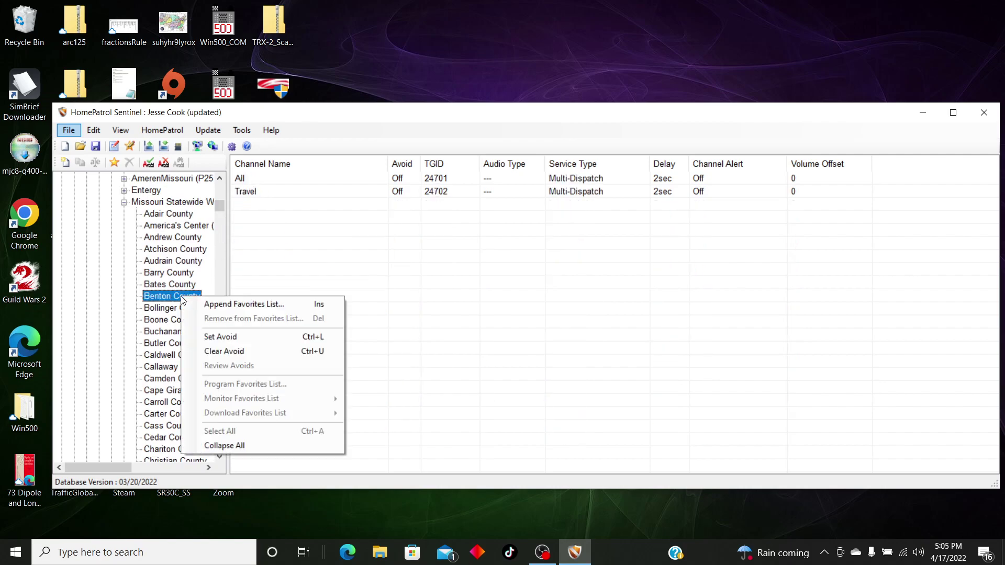
{"action": "left_click", "coordinate": [199, 304]}
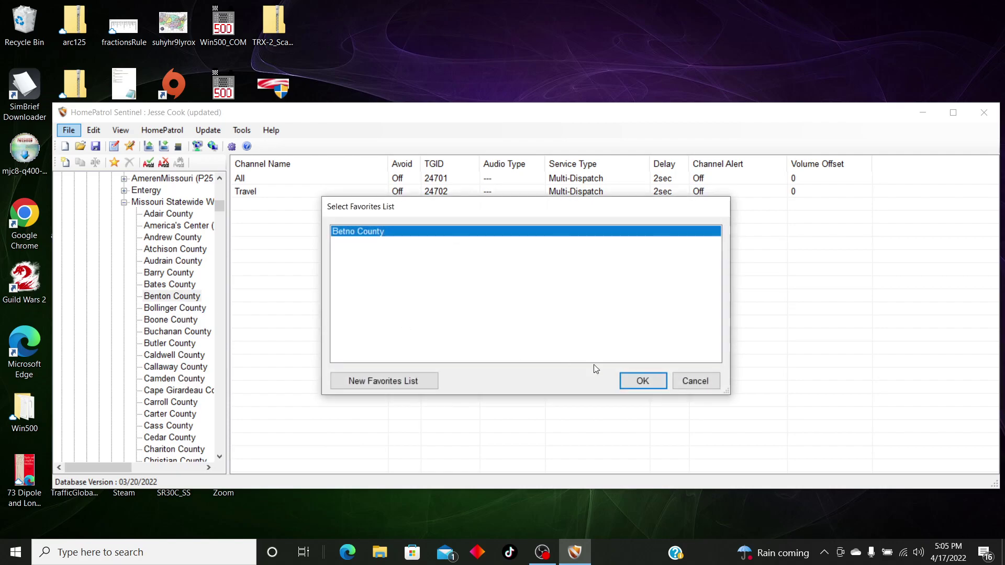
{"action": "left_click", "coordinate": [634, 380]}
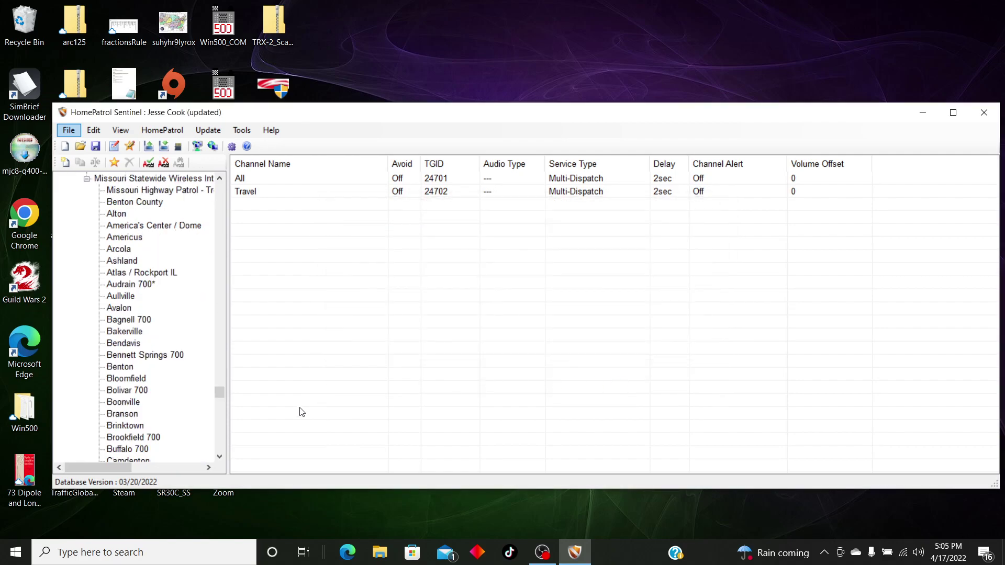
Open the Betno County list in the Favorites List Editor and show the sites of its Missouri Statewide Wireless Interoperable Network system
{"action": "left_click", "coordinate": [222, 458]}
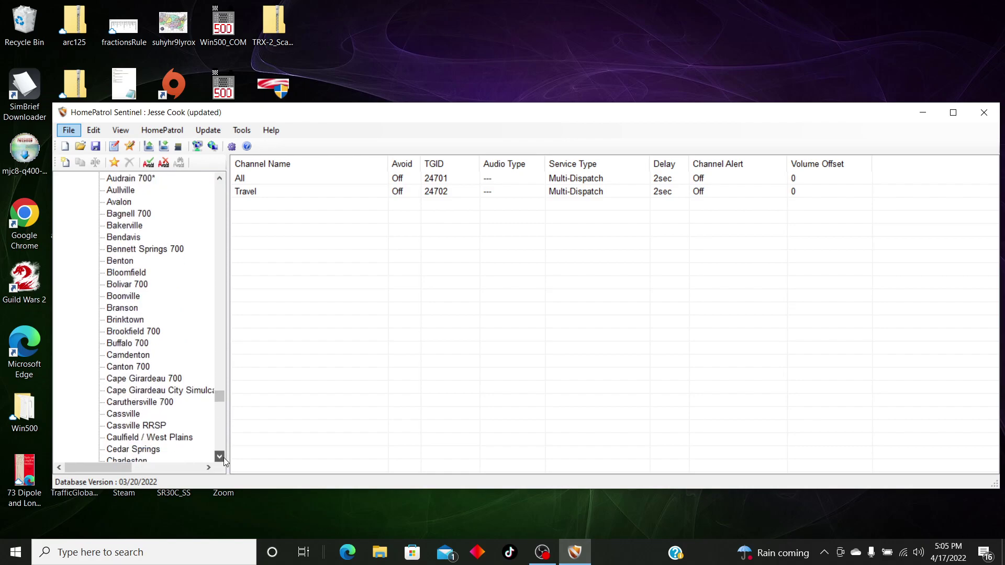
{"action": "left_click_drag", "start_coordinate": [224, 458], "coordinate": [223, 387]}
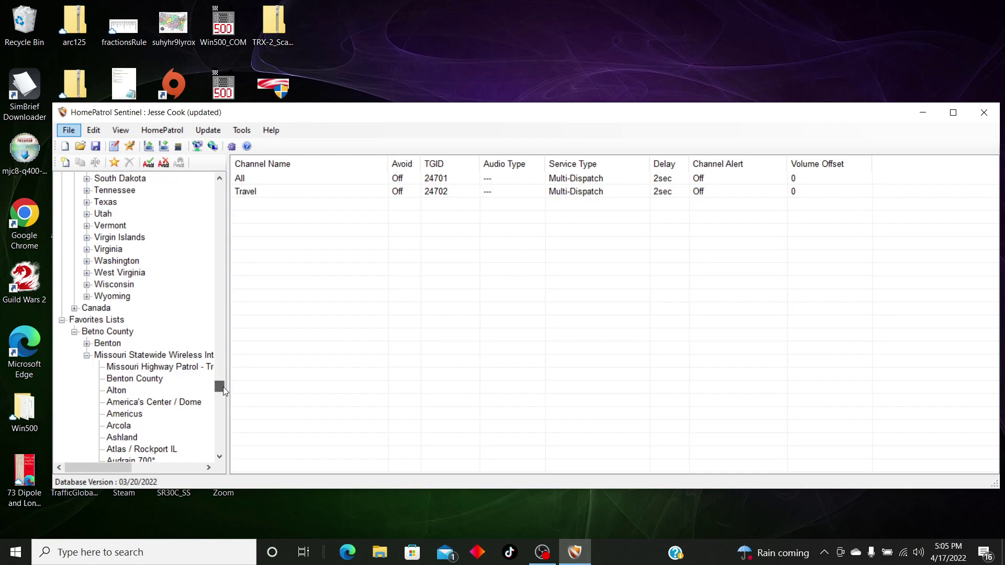
{"action": "left_click", "coordinate": [130, 147]}
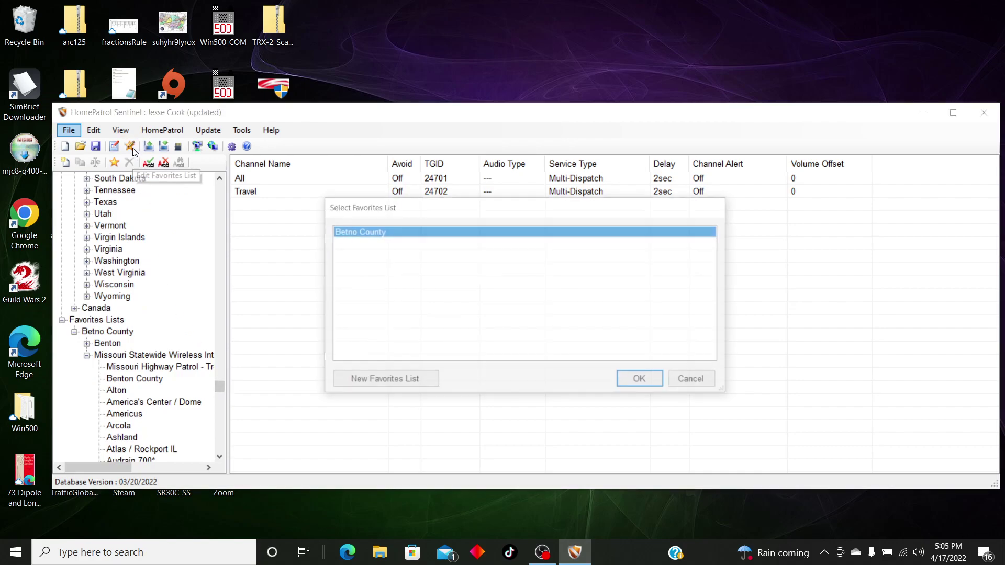
{"action": "left_click", "coordinate": [644, 381]}
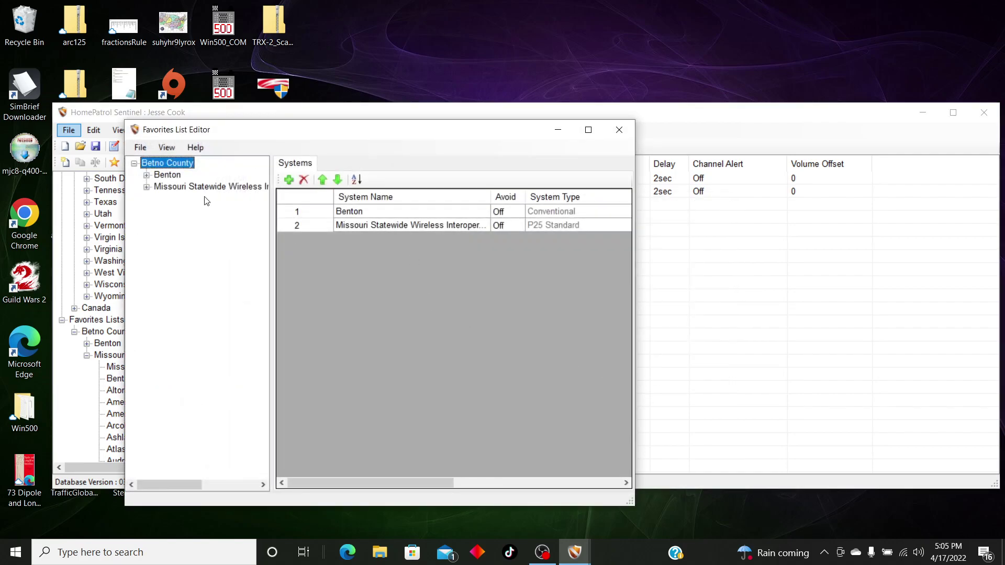
{"action": "left_click", "coordinate": [183, 189]}
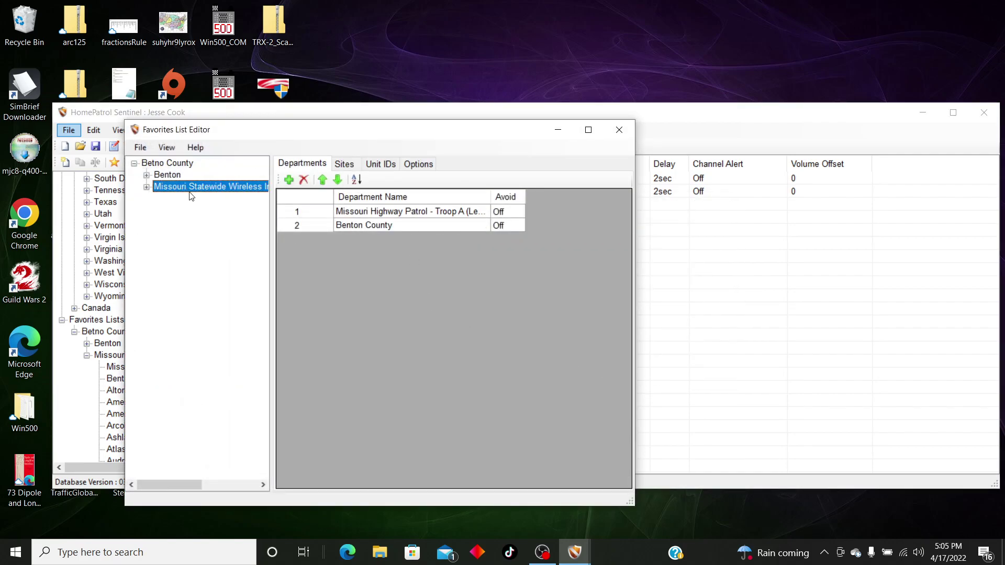
{"action": "left_click", "coordinate": [344, 164]}
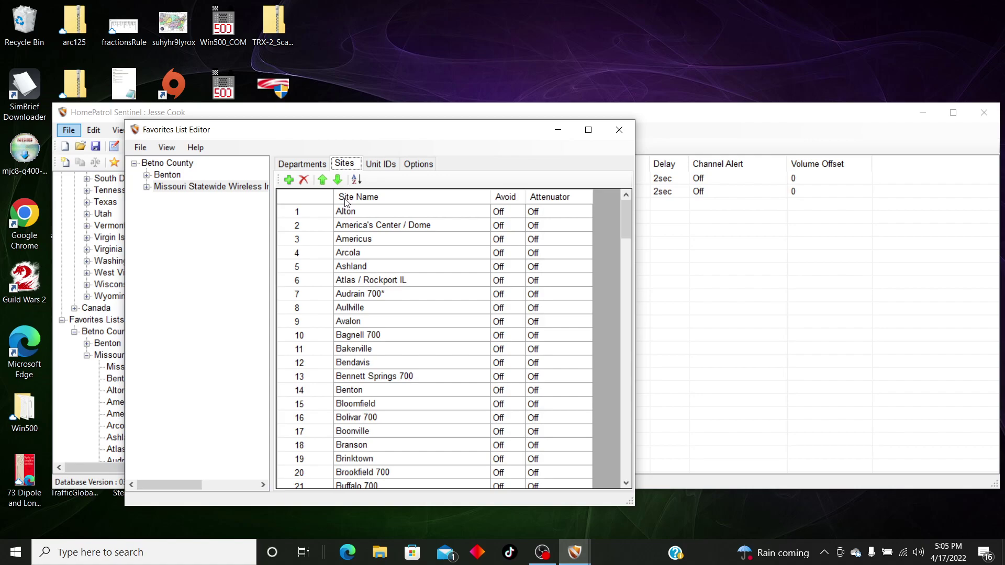
Remove the sites from Alton through Bennett Springs 700 from the statewide network system
{"action": "left_click", "coordinate": [347, 215]}
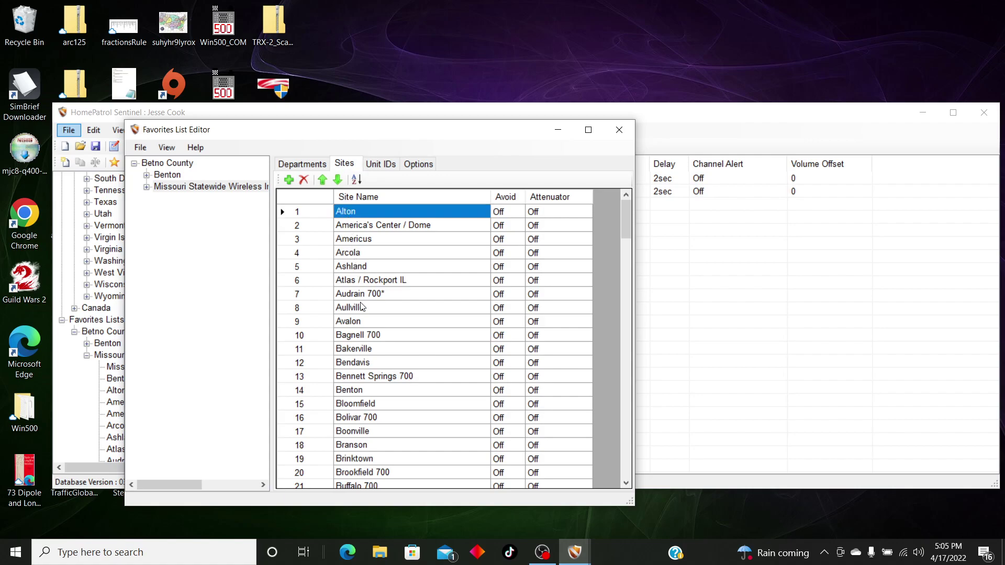
{"action": "left_click", "coordinate": [354, 378], "text": "shift"}
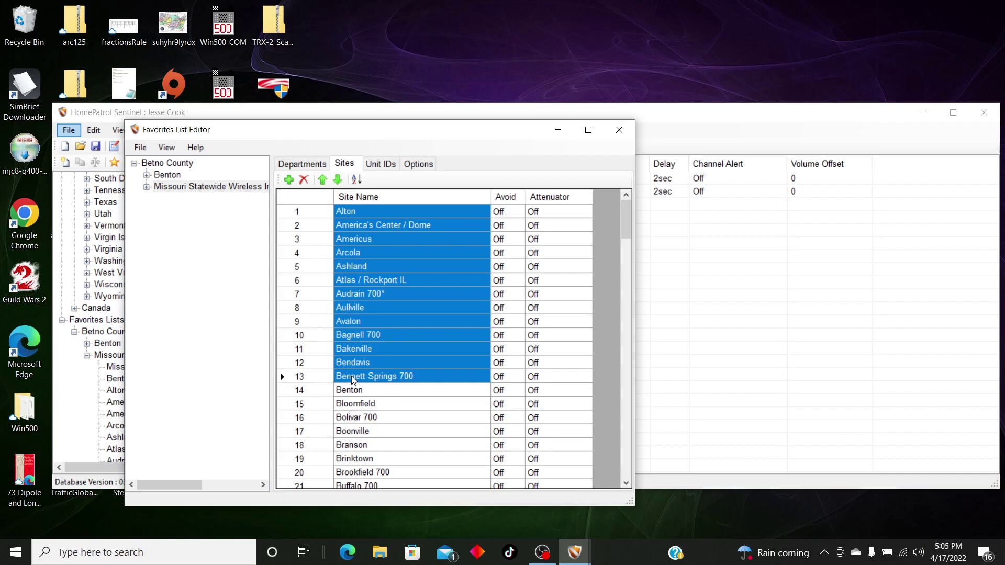
{"action": "left_click", "coordinate": [304, 180]}
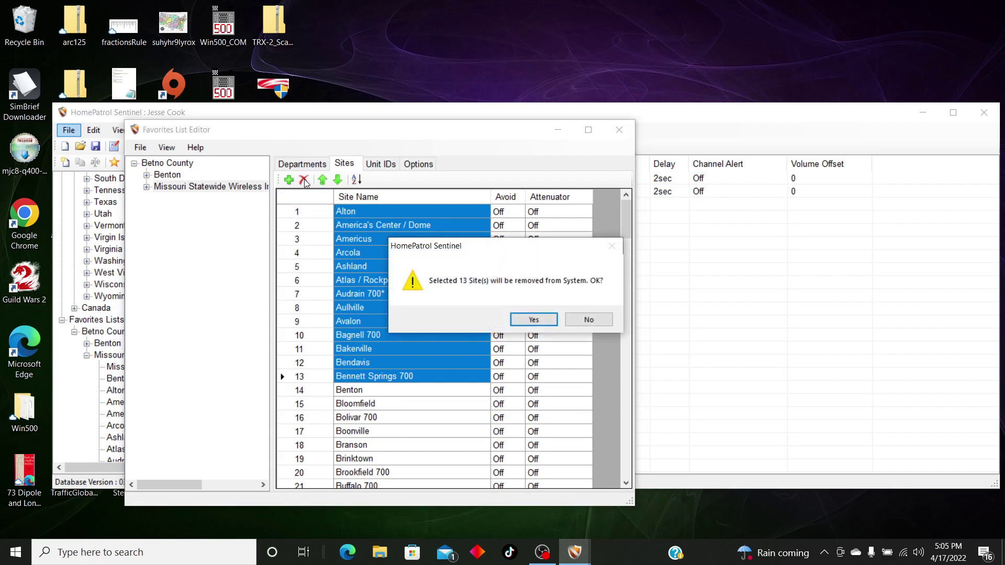
{"action": "left_click", "coordinate": [525, 320]}
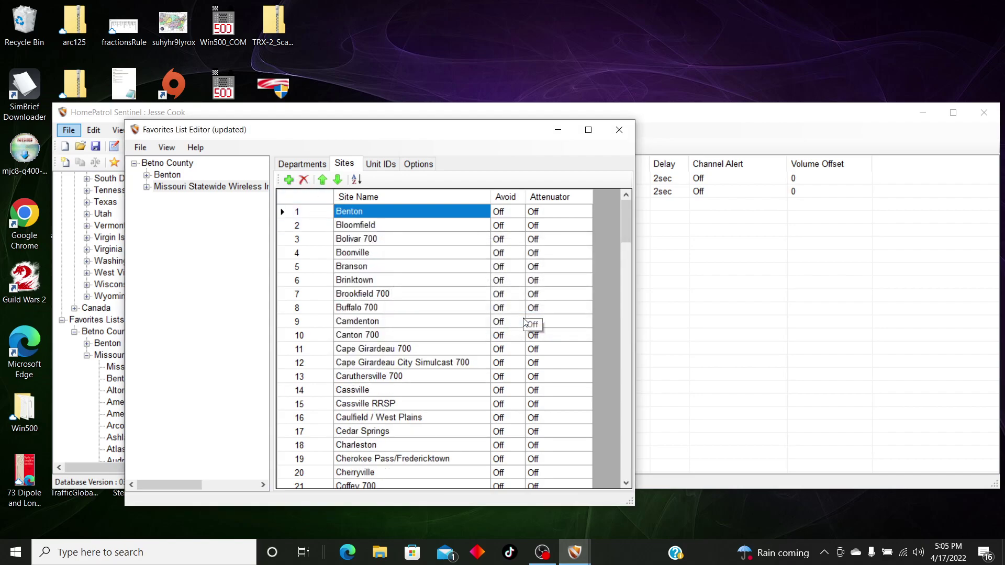
Remove the sites from Bloomfield through Coffey 700 from the statewide network system, keeping Benton and Cole Camp
{"action": "left_click", "coordinate": [365, 226]}
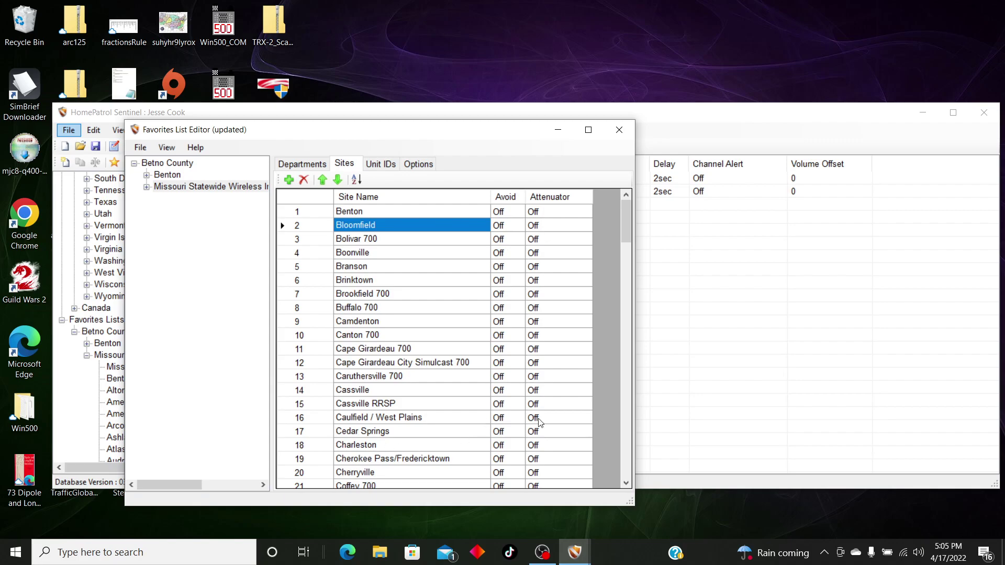
{"action": "left_click", "coordinate": [626, 484]}
{"action": "left_click", "coordinate": [626, 484]}
{"action": "left_click", "coordinate": [626, 484]}
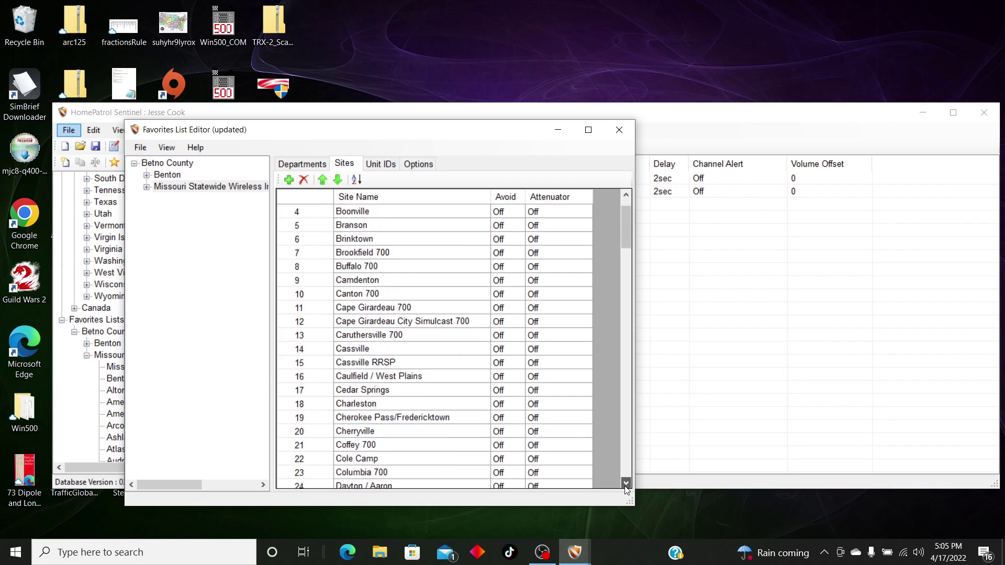
{"action": "left_click", "coordinate": [395, 450]}
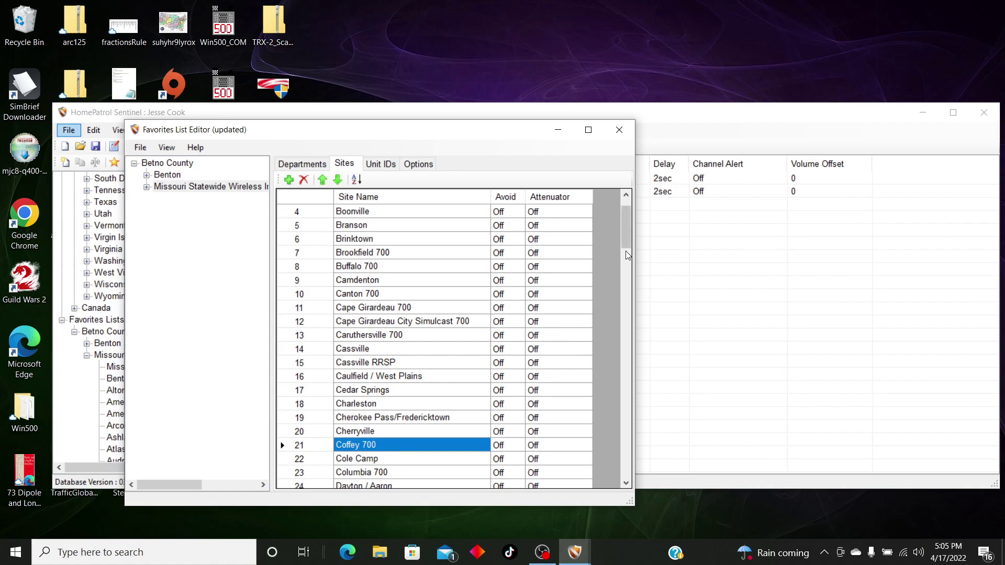
{"action": "left_click_drag", "start_coordinate": [626, 243], "coordinate": [620, 219]}
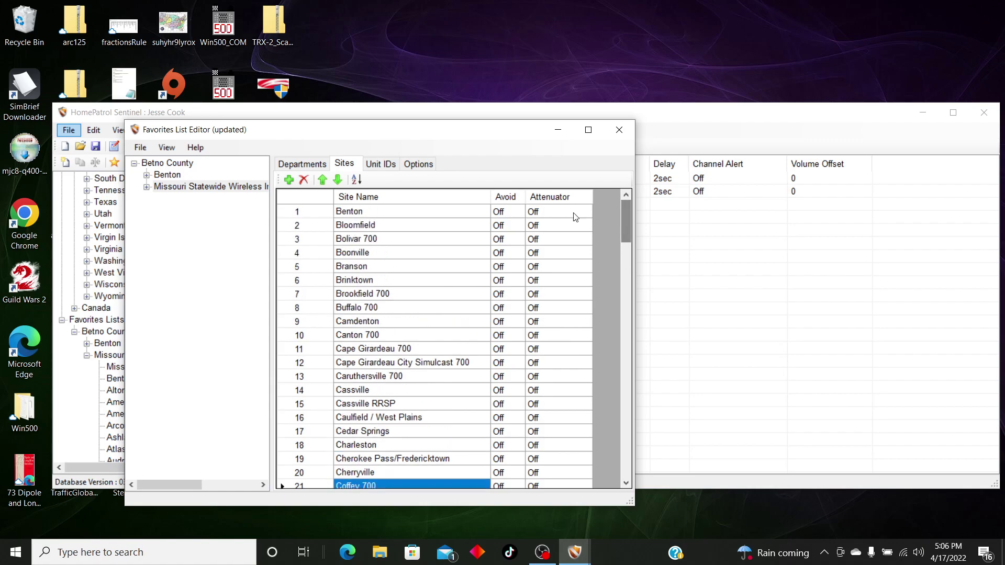
{"action": "left_click", "coordinate": [417, 226], "text": "shift"}
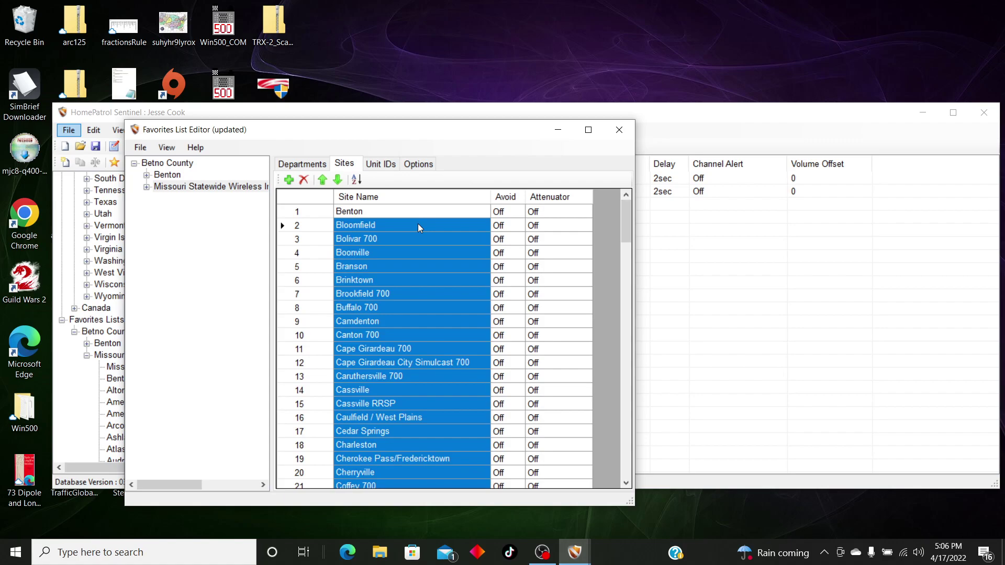
{"action": "left_click", "coordinate": [304, 180]}
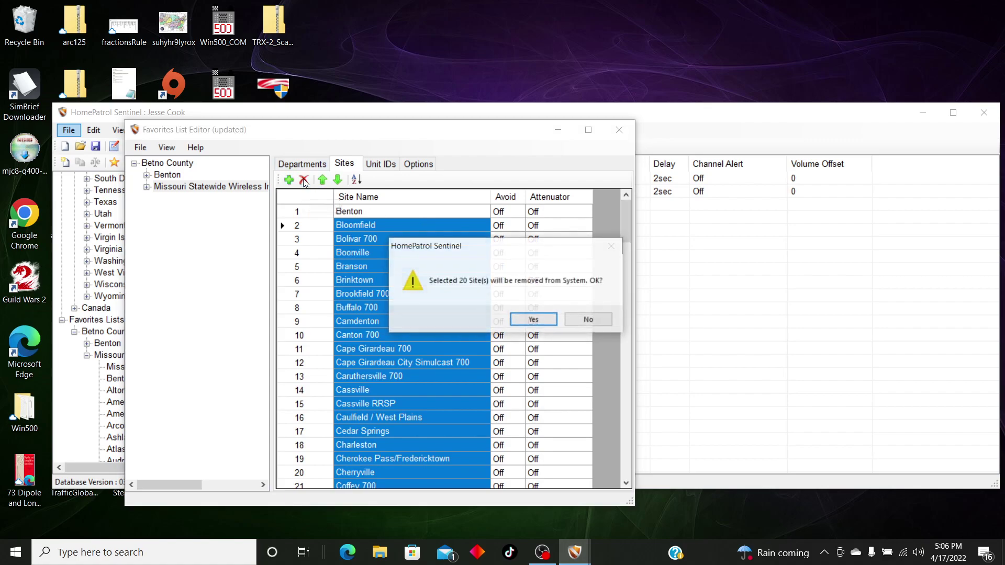
{"action": "left_click", "coordinate": [547, 320]}
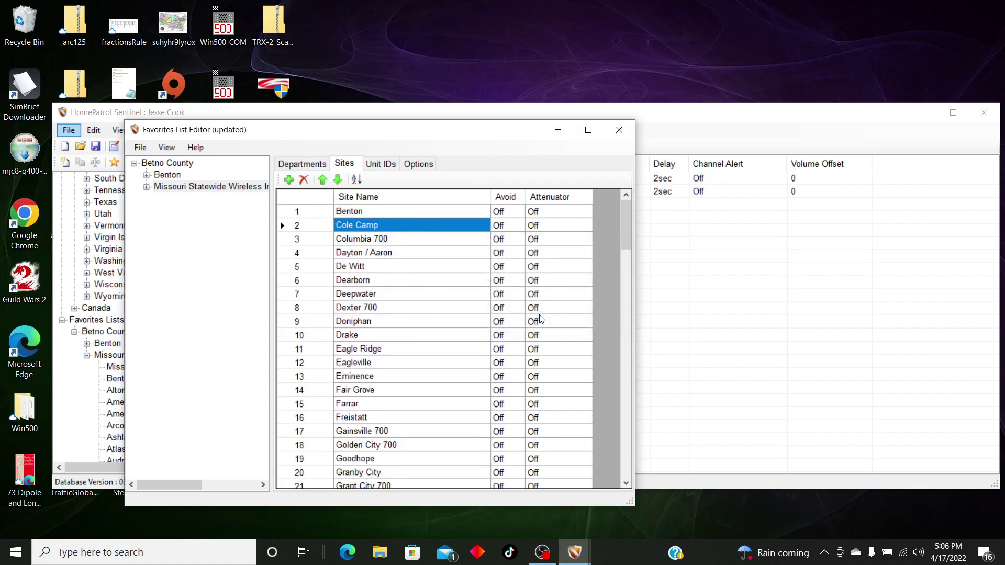
Remove all statewide network sites from Columbia 700 through Winston
{"action": "left_click", "coordinate": [417, 240]}
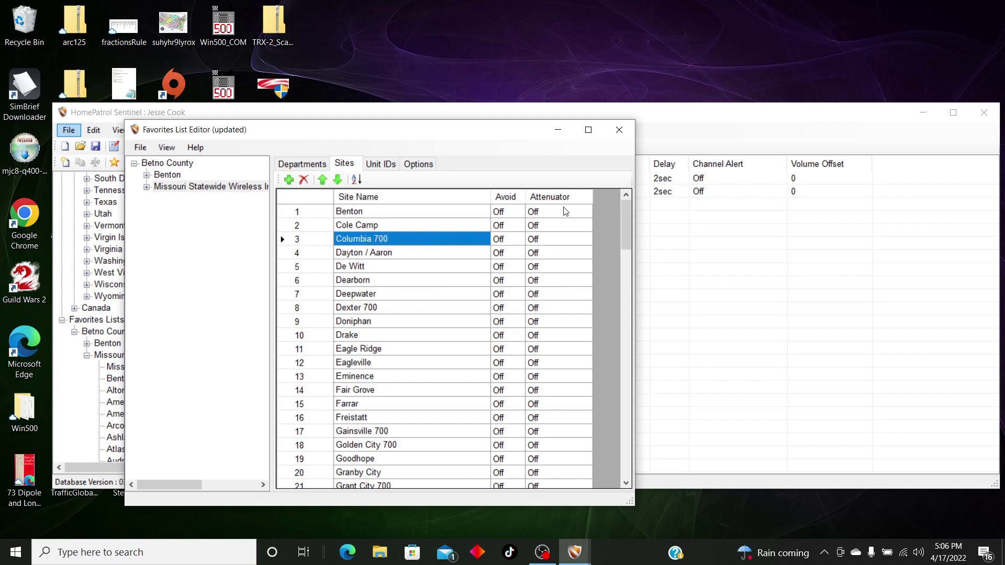
{"action": "left_click_drag", "start_coordinate": [626, 235], "coordinate": [638, 487]}
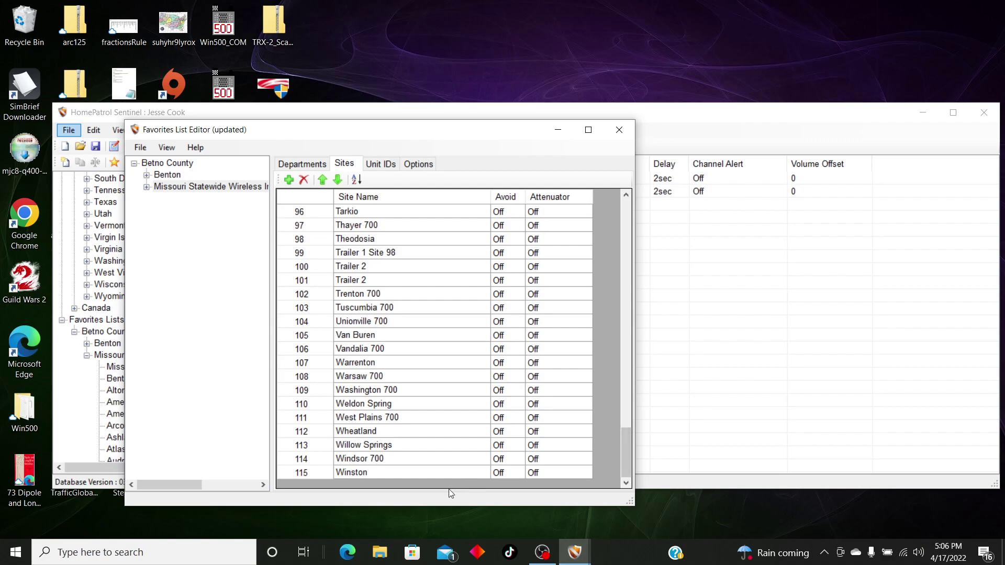
{"action": "left_click", "coordinate": [434, 471], "text": "shift"}
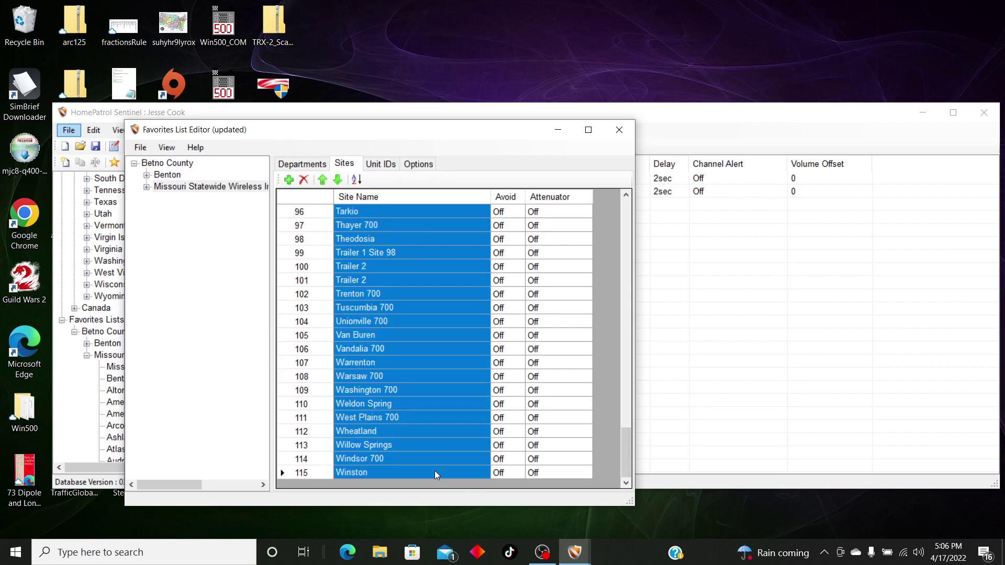
{"action": "left_click", "coordinate": [304, 180]}
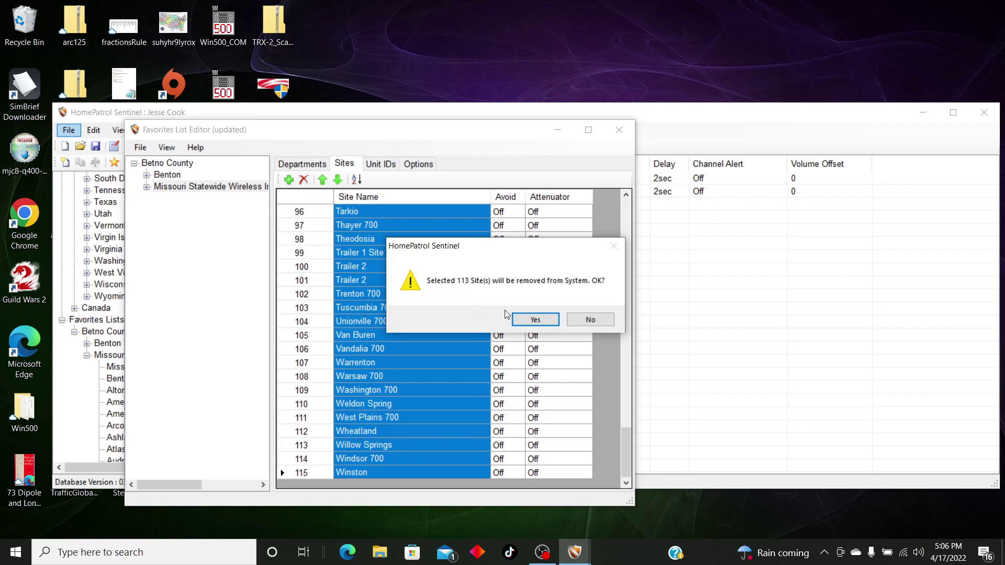
{"action": "left_click", "coordinate": [526, 320]}
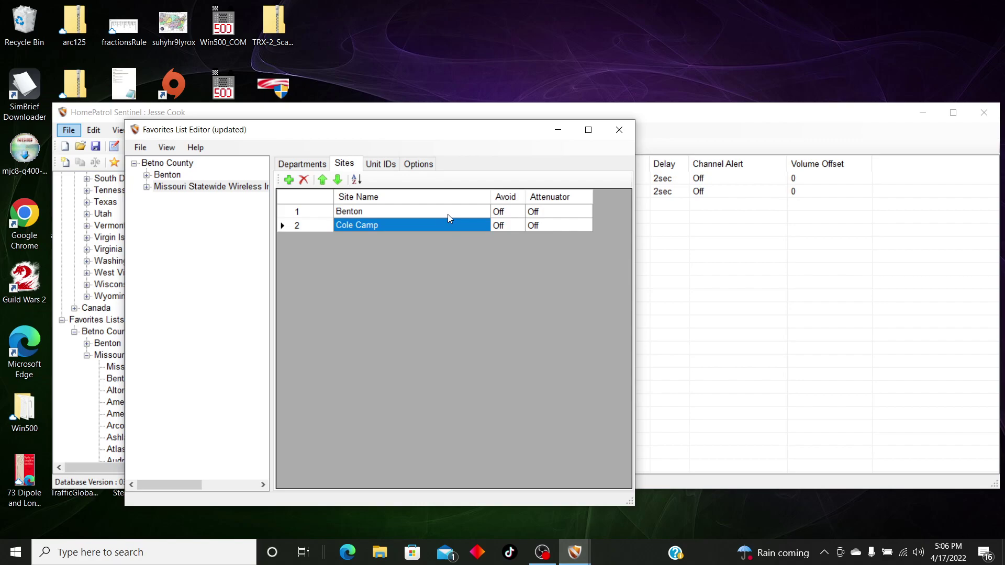
Remove the Public Works channel from the Benton County - Warsaw department of the Benton system
{"action": "left_click", "coordinate": [203, 166]}
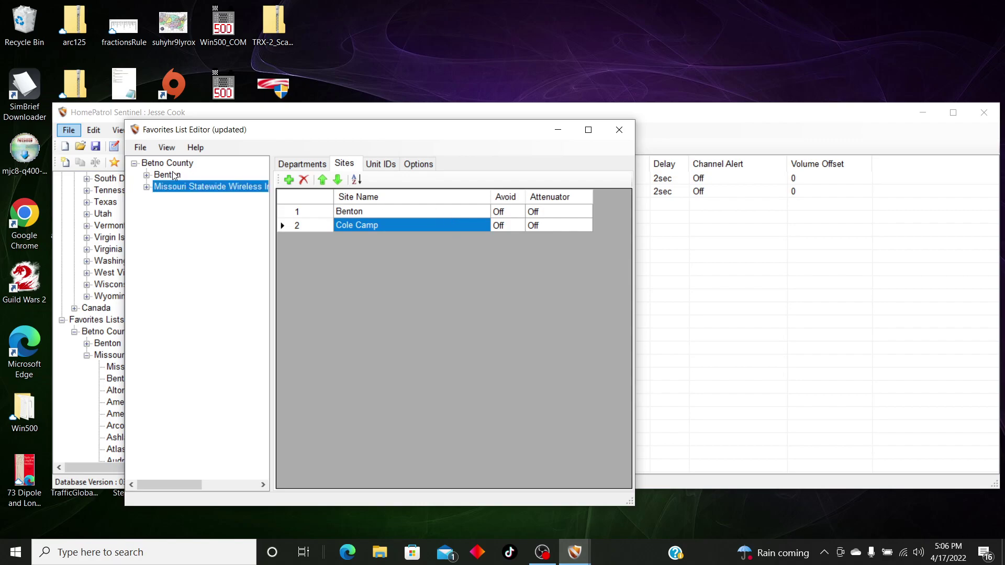
{"action": "left_click", "coordinate": [167, 174]}
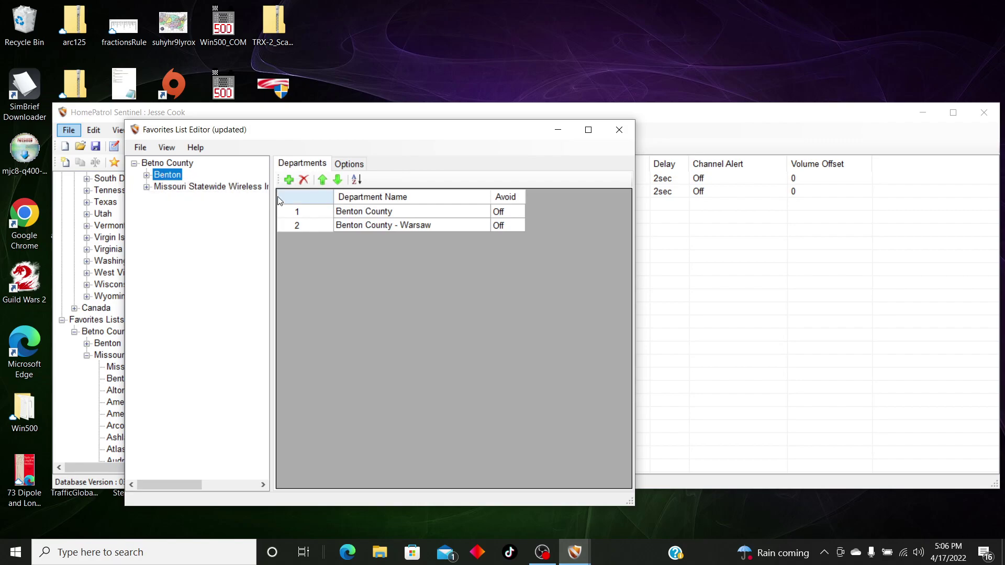
{"action": "left_click", "coordinate": [364, 226]}
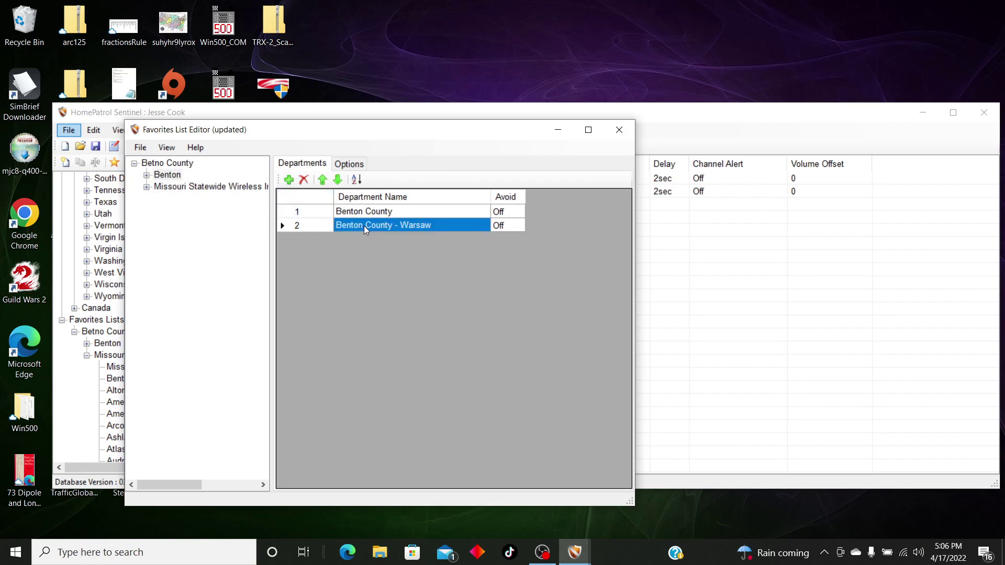
{"action": "left_click", "coordinate": [147, 175]}
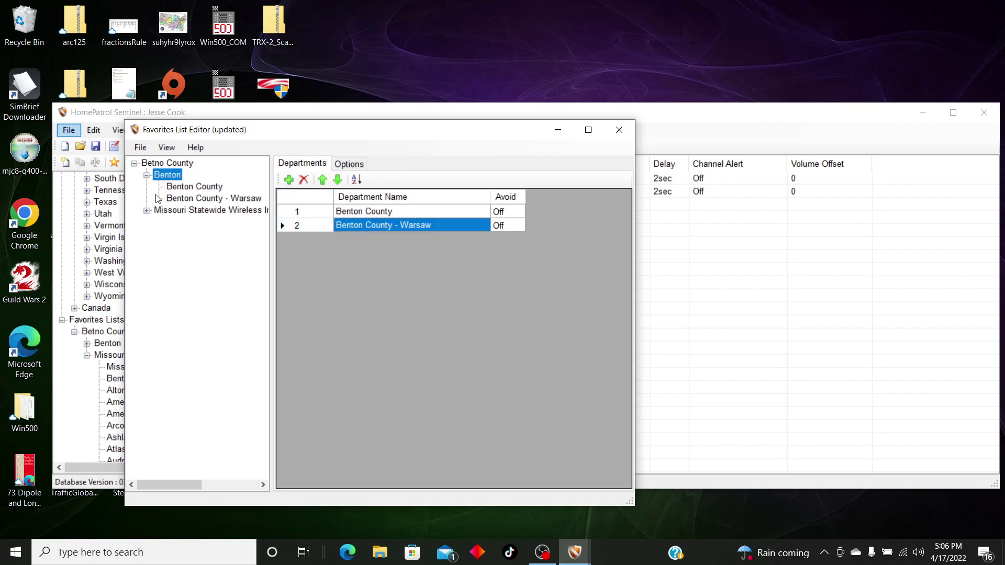
{"action": "left_click", "coordinate": [179, 198]}
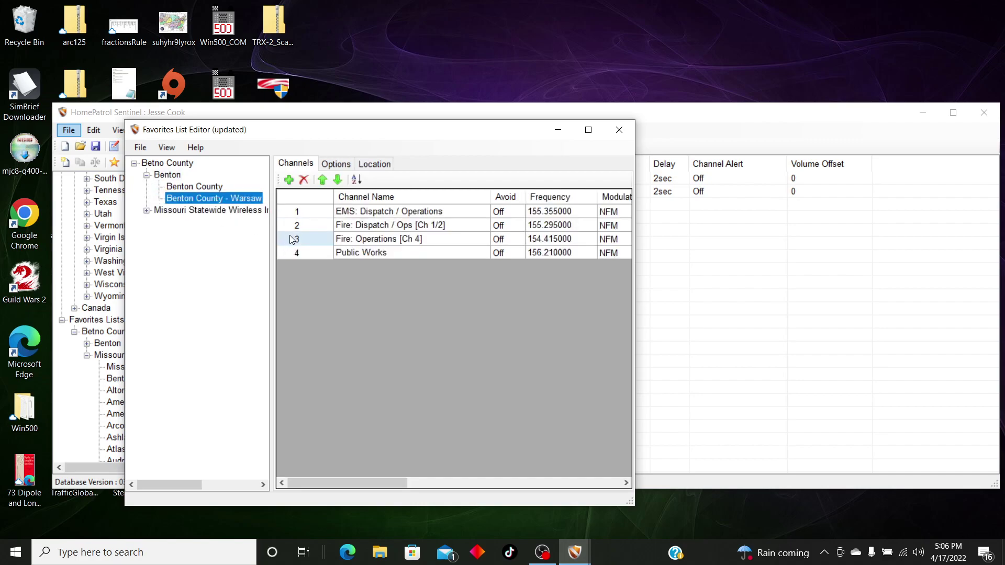
{"action": "left_click", "coordinate": [347, 256]}
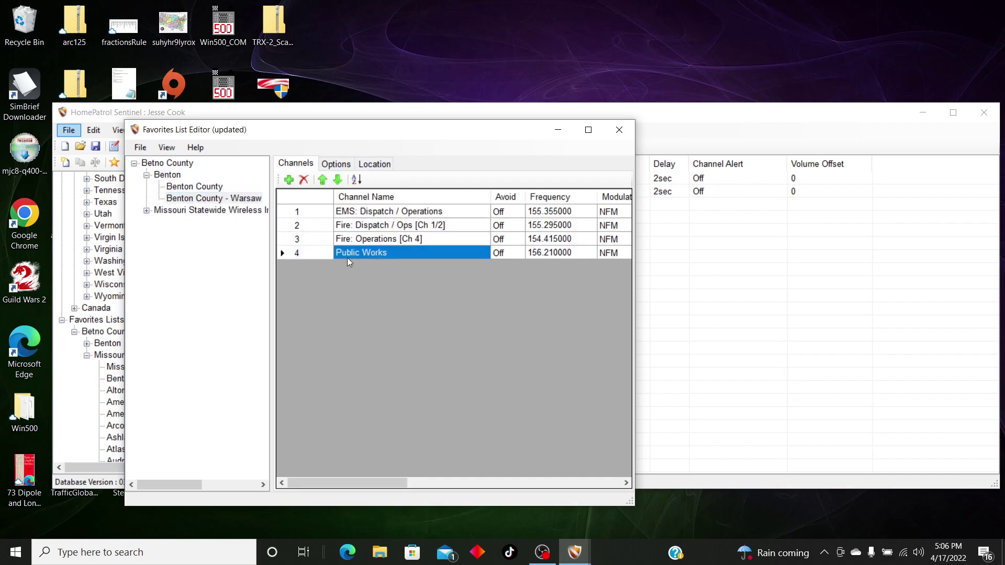
{"action": "left_click", "coordinate": [304, 182]}
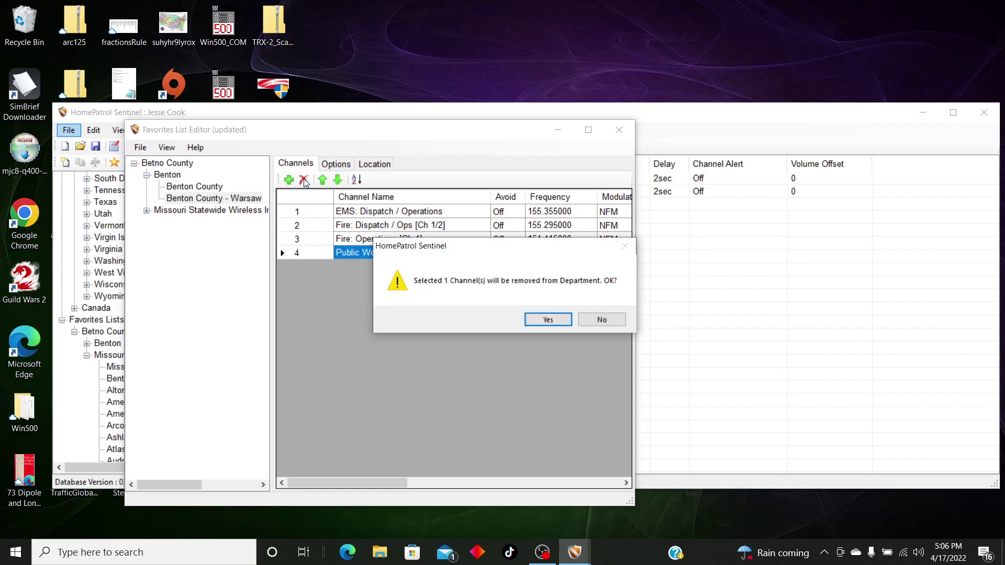
{"action": "left_click", "coordinate": [529, 322]}
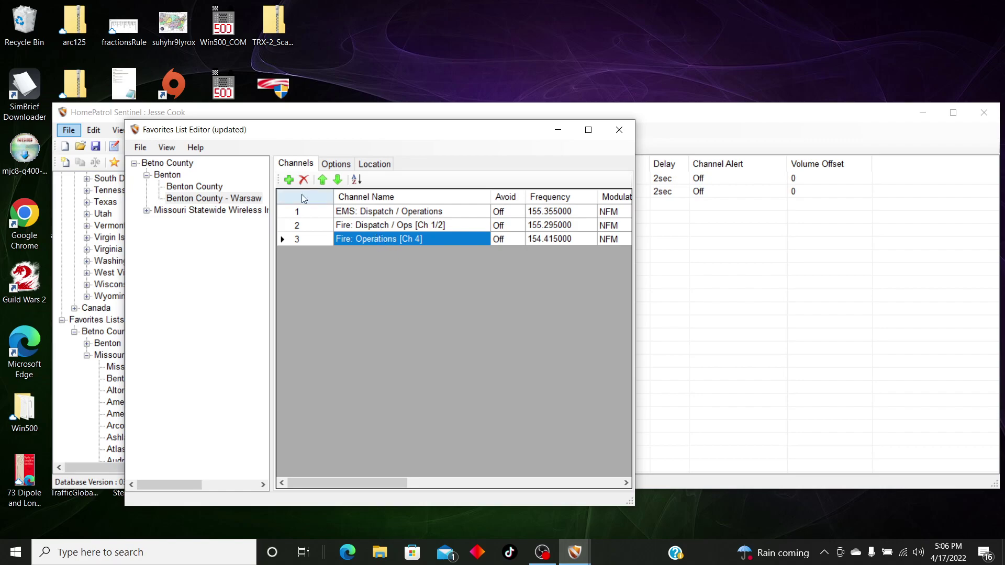
Remove the Remote Link to 158.745 - Warsaw and 158.745R - Warsaw channels from the Benton system's Benton County department
{"action": "left_click", "coordinate": [176, 191]}
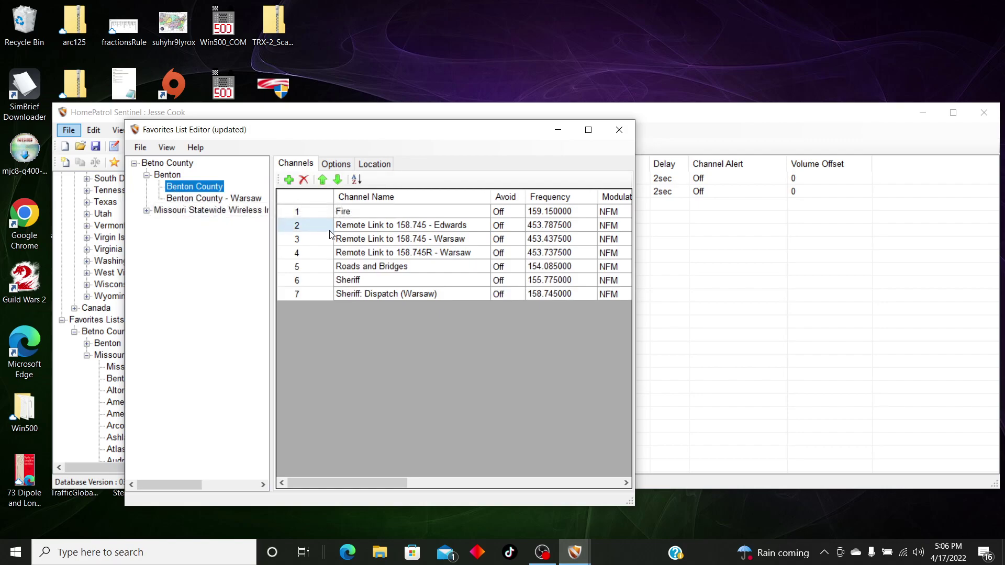
{"action": "left_click", "coordinate": [349, 243]}
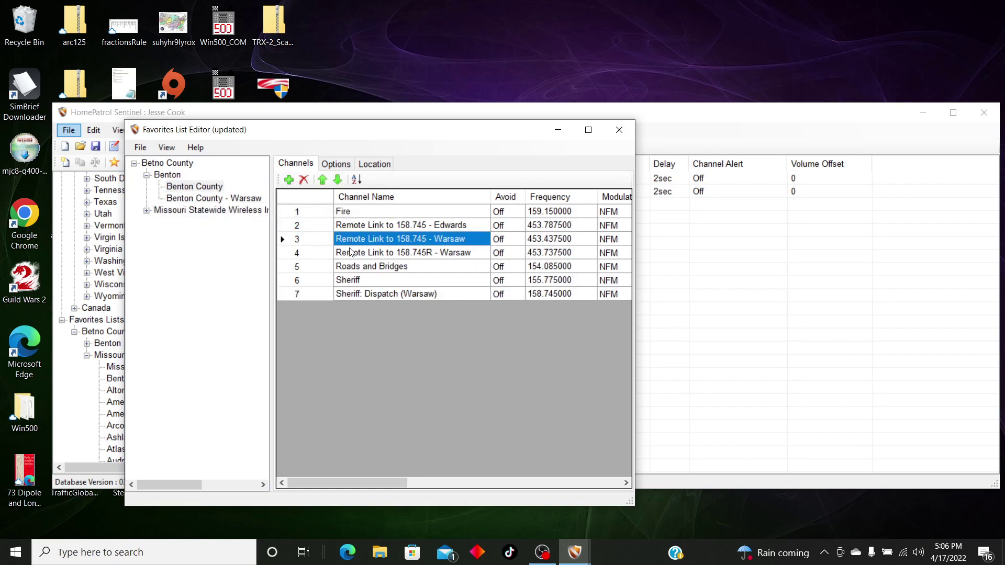
{"action": "left_click", "coordinate": [350, 255], "text": "shift"}
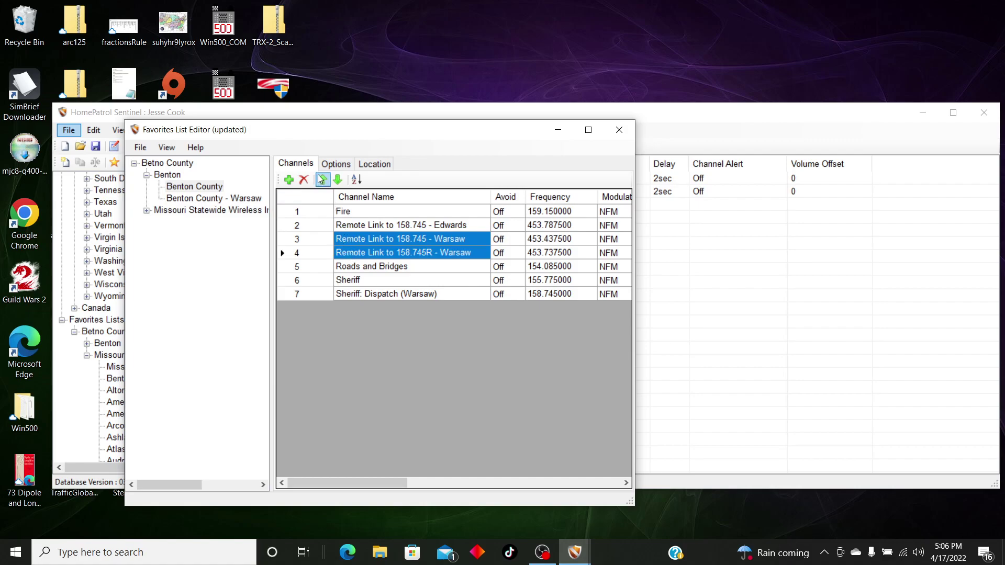
{"action": "left_click", "coordinate": [303, 180]}
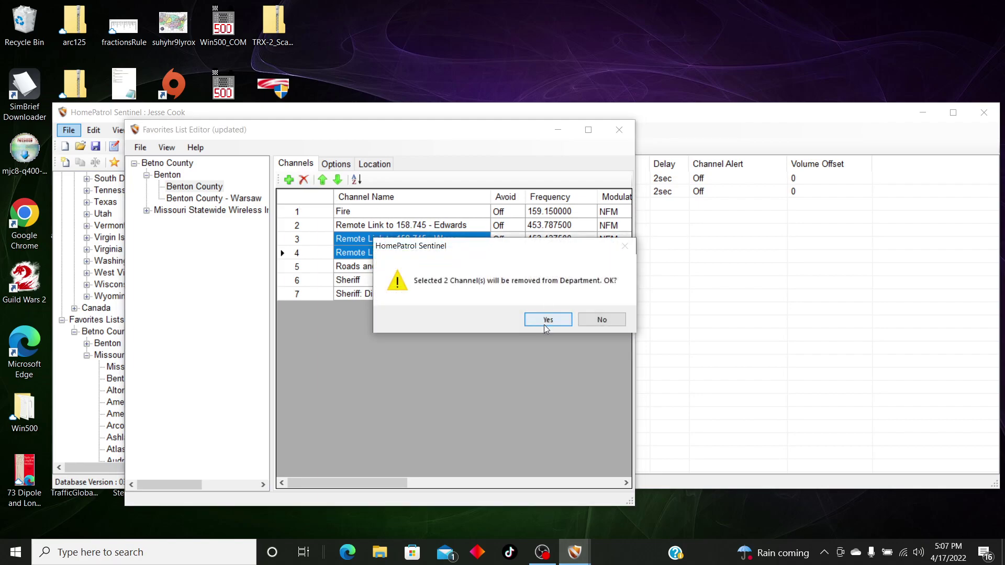
{"action": "left_click", "coordinate": [544, 324]}
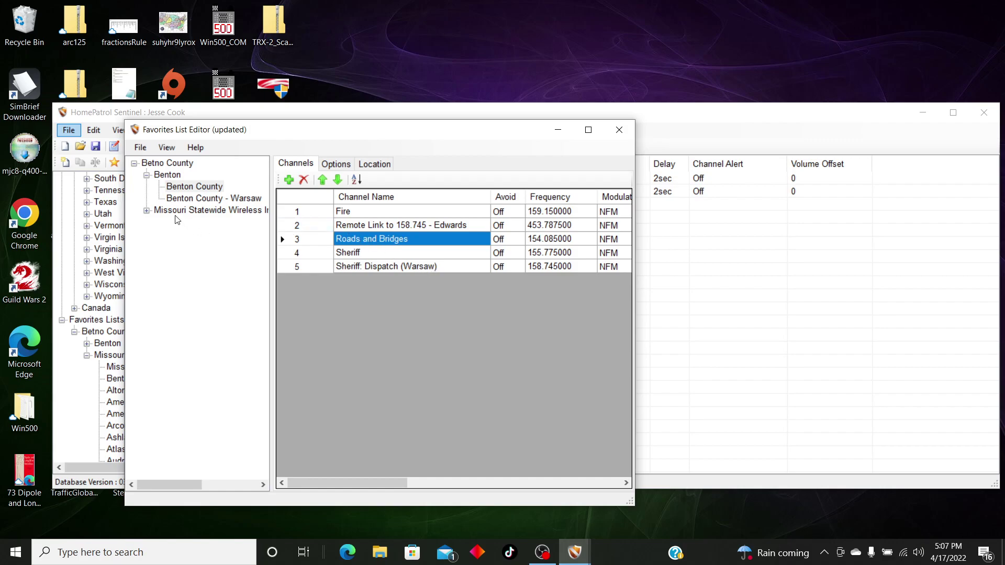
Save the trimmed Betno County favorites list and close its editor
{"action": "left_click", "coordinate": [148, 176]}
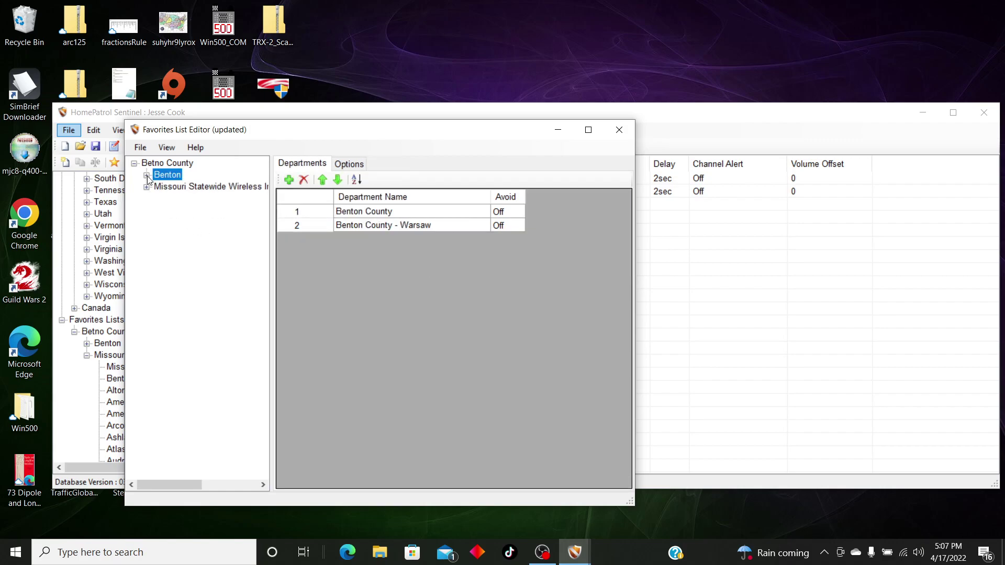
{"action": "left_click", "coordinate": [140, 149]}
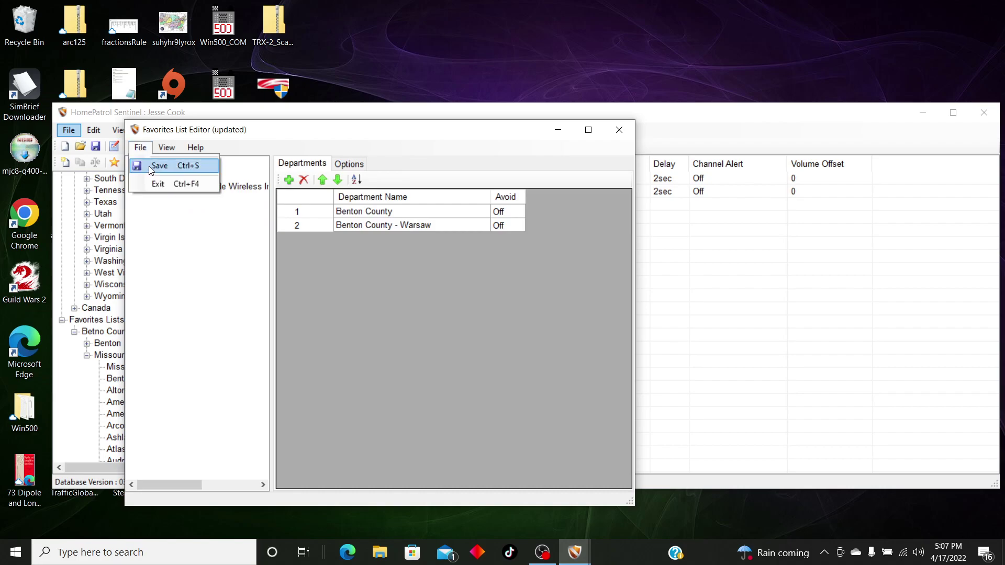
{"action": "left_click", "coordinate": [149, 165]}
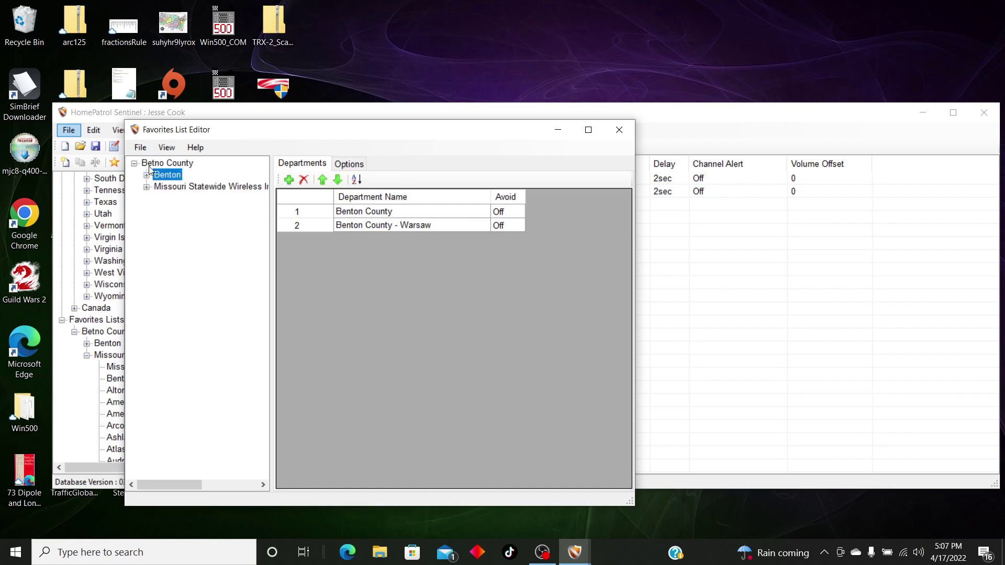
{"action": "left_click", "coordinate": [616, 132]}
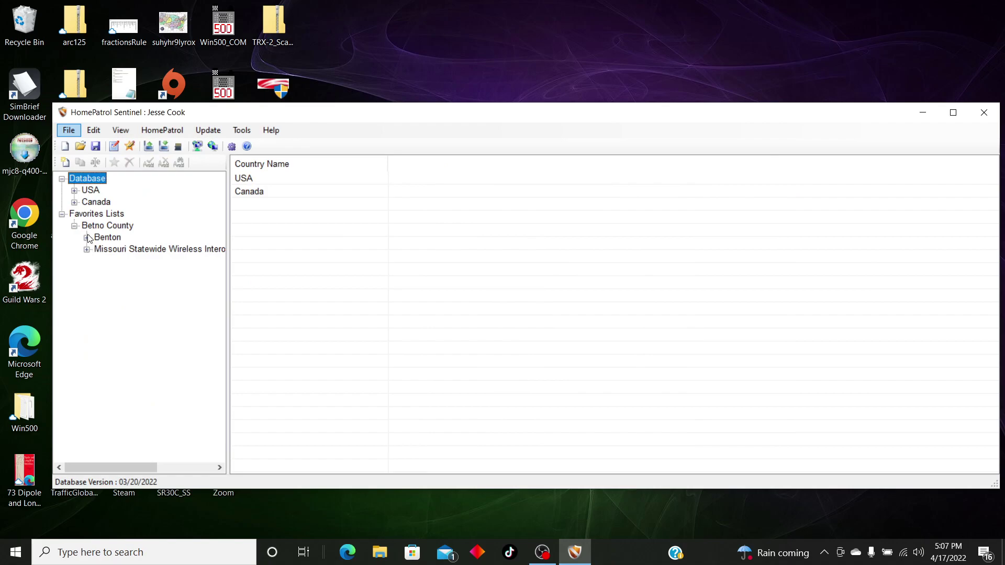
Examine the statewide network's remaining entries and the channels of the Benton County and Benton County - Warsaw departments
{"action": "left_click", "coordinate": [87, 249]}
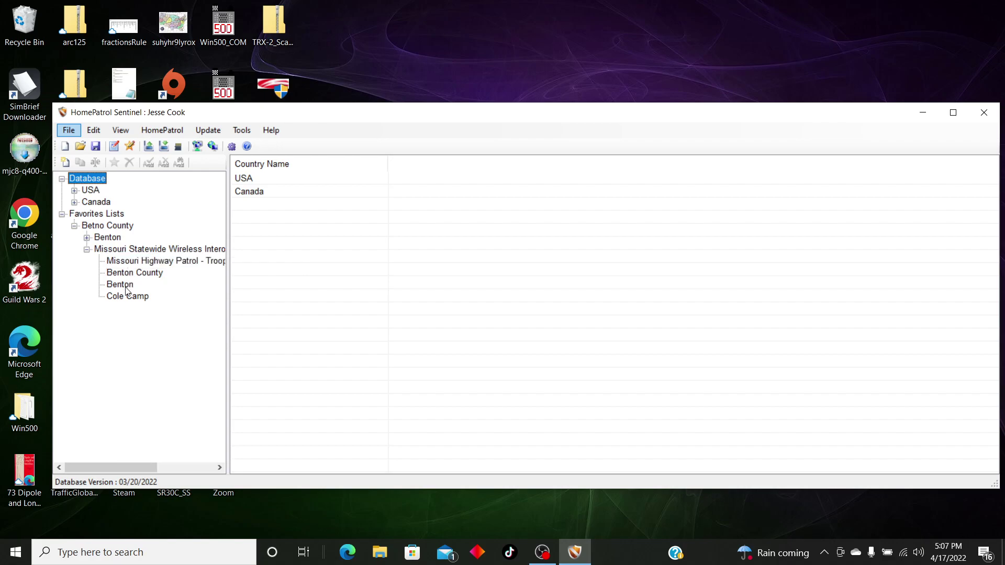
{"action": "left_click", "coordinate": [86, 238]}
{"action": "left_click", "coordinate": [115, 251]}
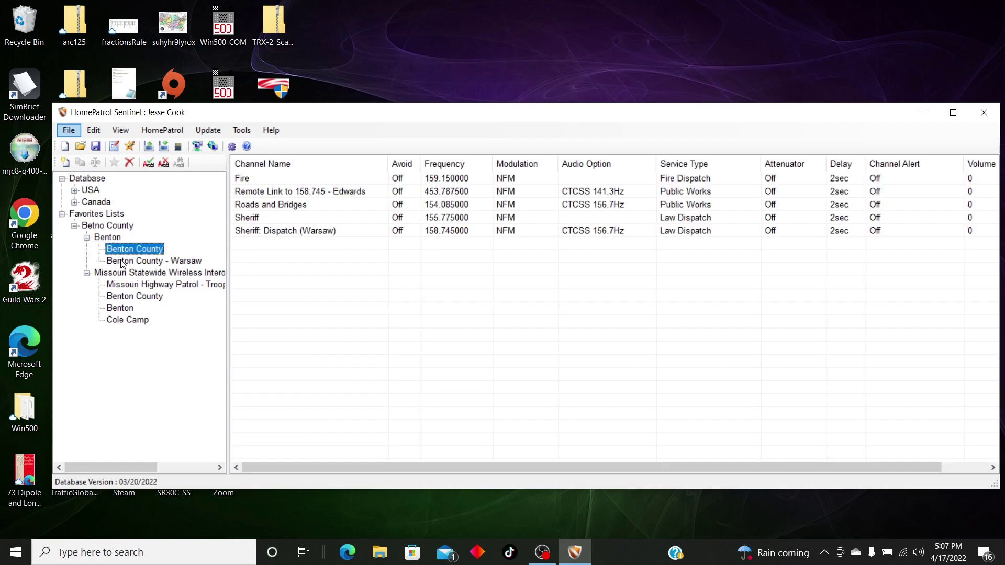
{"action": "left_click", "coordinate": [128, 263]}
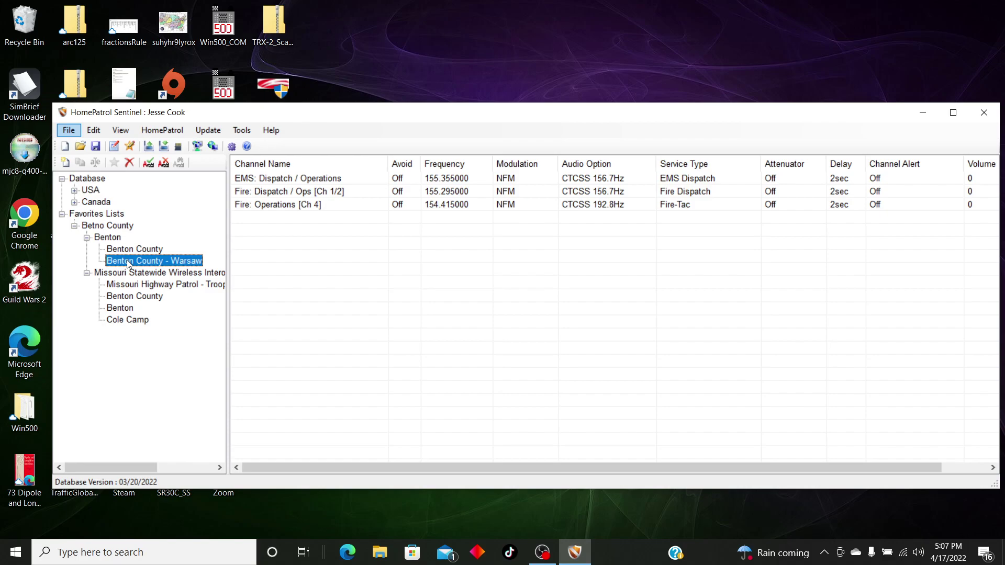
Open the Betno County favorites list for editing and rename the Missouri Statewide Wireless Interoperable Network system as MOSWIN
{"action": "left_click", "coordinate": [129, 147]}
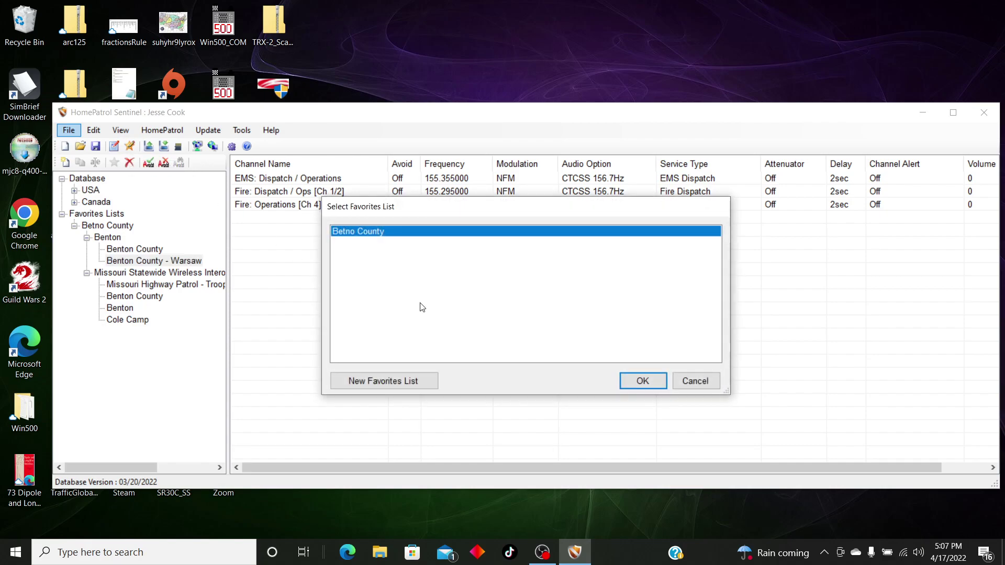
{"action": "left_click", "coordinate": [637, 380]}
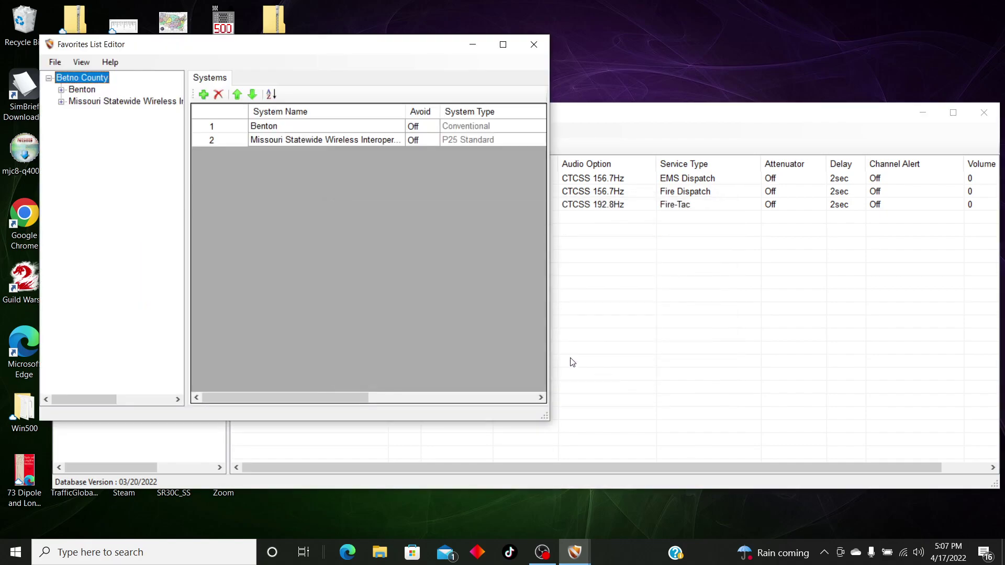
{"action": "left_click", "coordinate": [337, 138]}
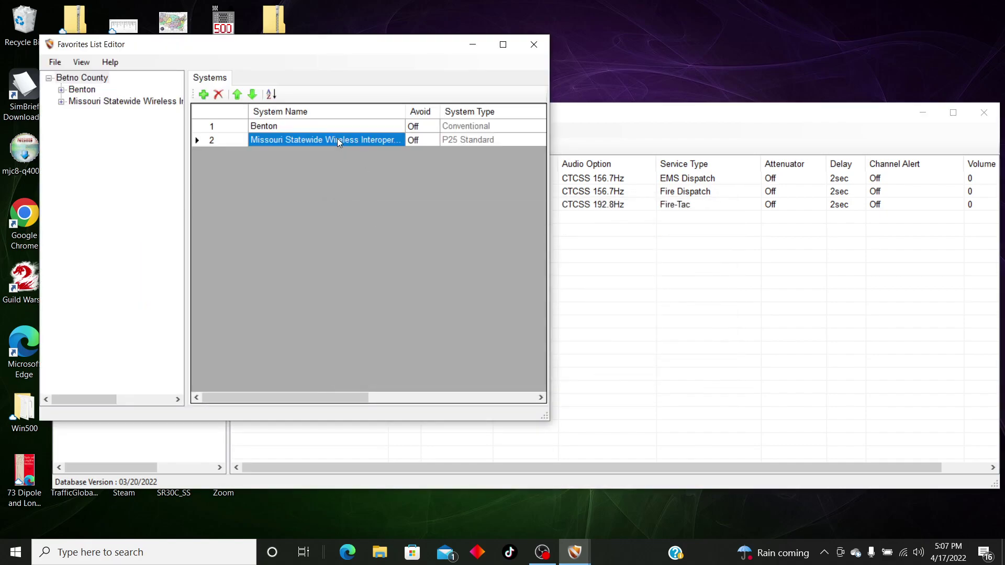
{"action": "left_click", "coordinate": [337, 139]}
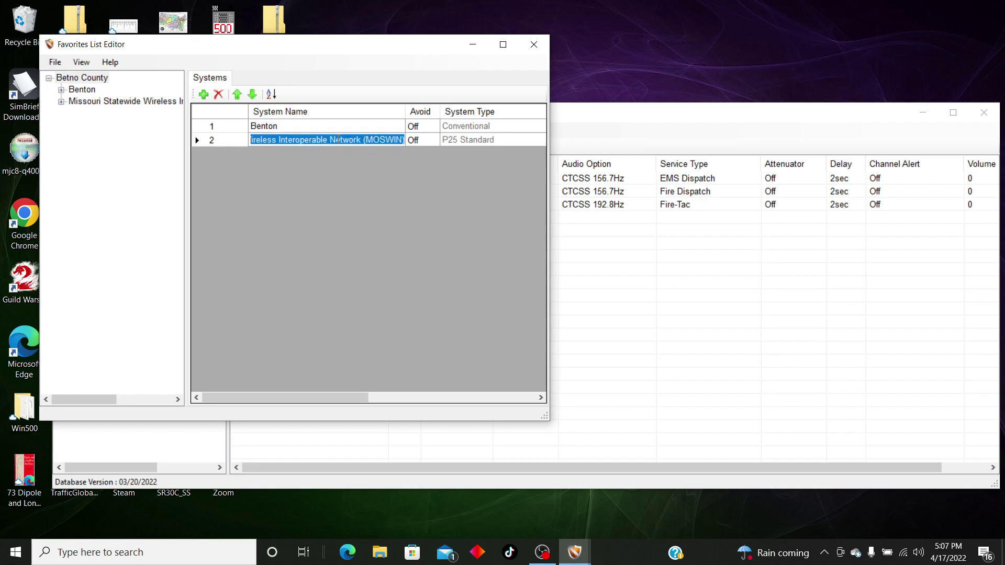
{"action": "type", "text": "MOSWIN"}
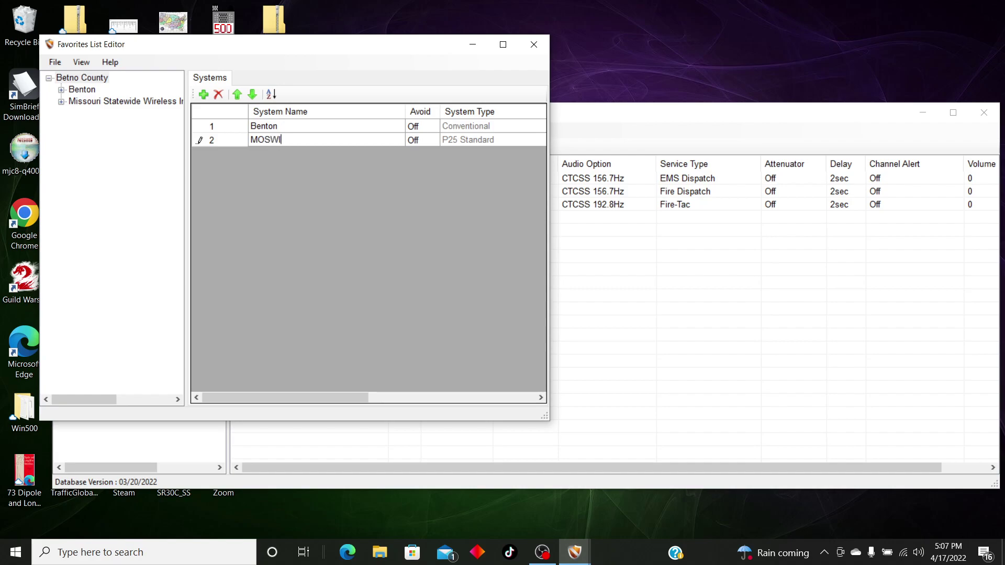
{"action": "left_click", "coordinate": [333, 125]}
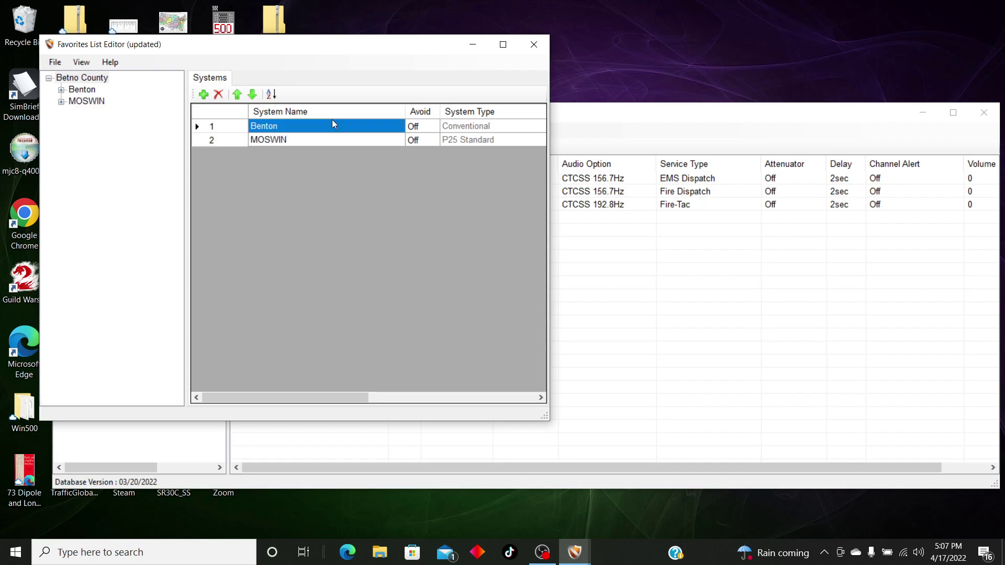
Shorten the name of the Benton system's Benton County - Warsaw department to Warsaw
{"action": "left_click", "coordinate": [94, 90]}
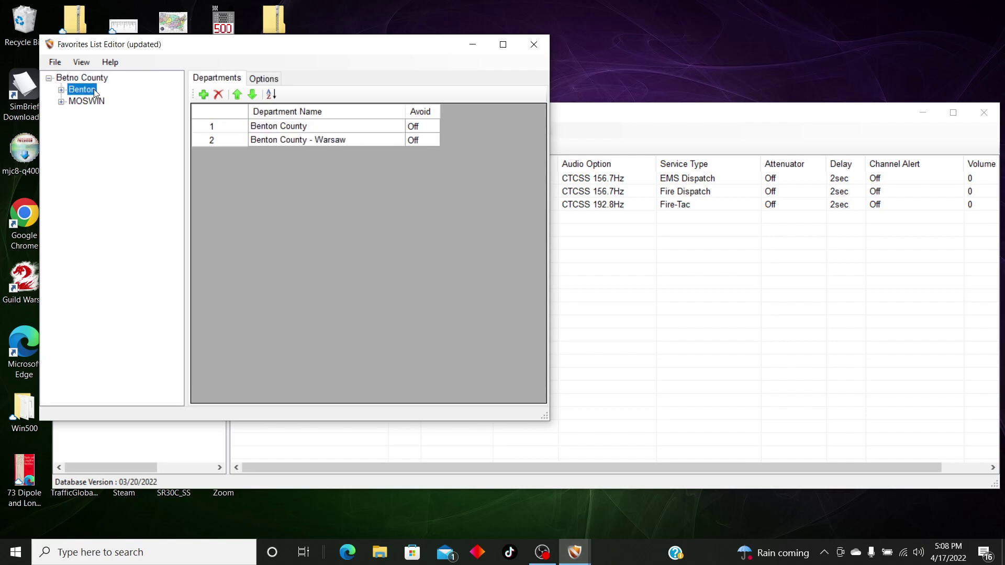
{"action": "left_click", "coordinate": [62, 90]}
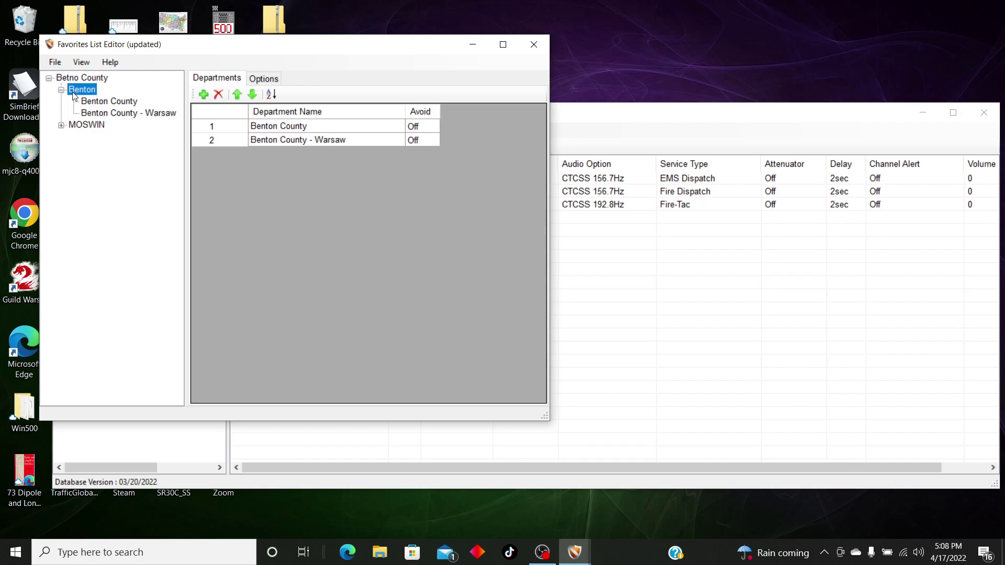
{"action": "left_click", "coordinate": [313, 139]}
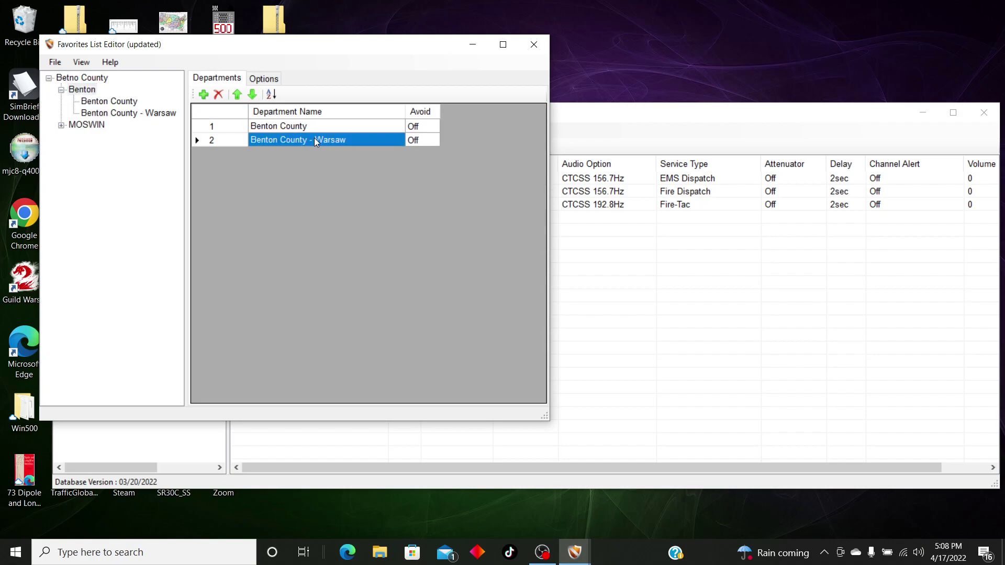
{"action": "left_click", "coordinate": [315, 141]}
{"action": "left_click", "coordinate": [316, 140]}
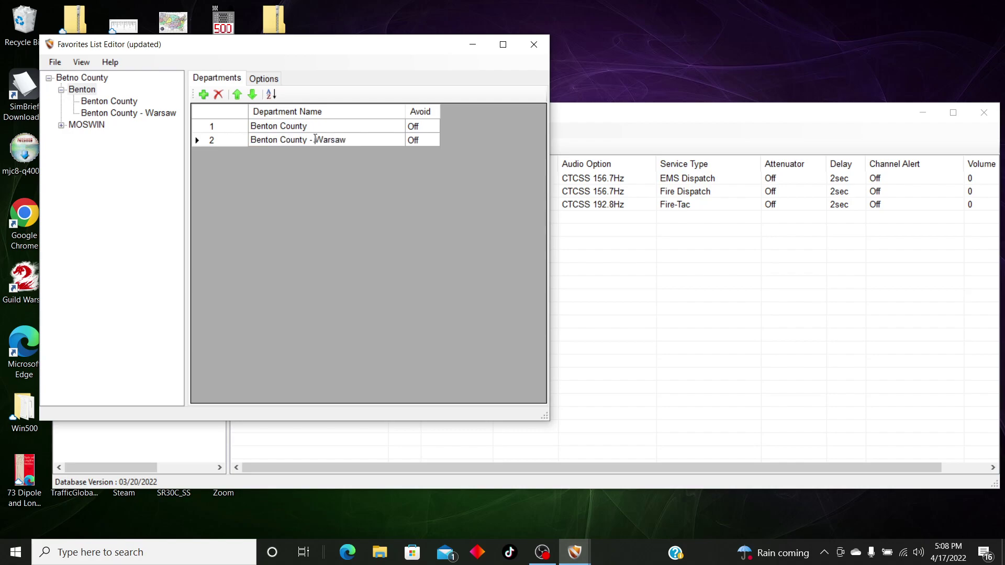
{"action": "key", "text": "BackSpace"}
{"action": "key", "text": "BackSpace"}
{"action": "key", "text": "BackSpace"}
{"action": "key", "text": "BackSpace"}
{"action": "key", "text": "BackSpace"}
{"action": "key", "text": "BackSpace"}
{"action": "key", "text": "BackSpace"}
{"action": "key", "text": "BackSpace"}
{"action": "key", "text": "BackSpace"}
{"action": "key", "text": "BackSpace"}
{"action": "key", "text": "BackSpace"}
{"action": "key", "text": "BackSpace"}
{"action": "key", "text": "BackSpace"}
{"action": "key", "text": "BackSpace"}
{"action": "key", "text": "BackSpace"}
{"action": "key", "text": "BackSpace"}
{"action": "left_click", "coordinate": [110, 151]}
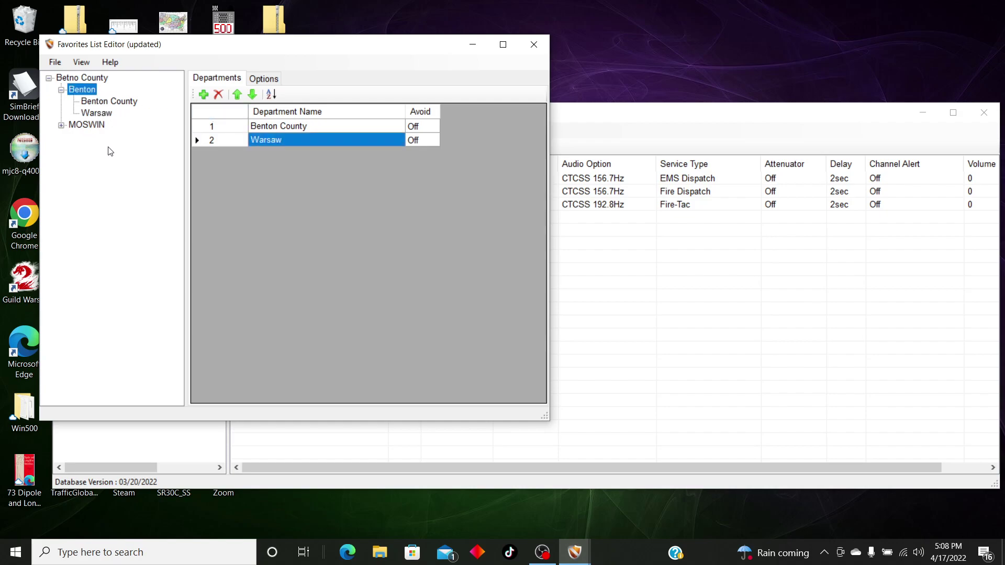
Check the channels of both Benton departments, save the renamed favorites list entries and close the editor
{"action": "left_click", "coordinate": [91, 114]}
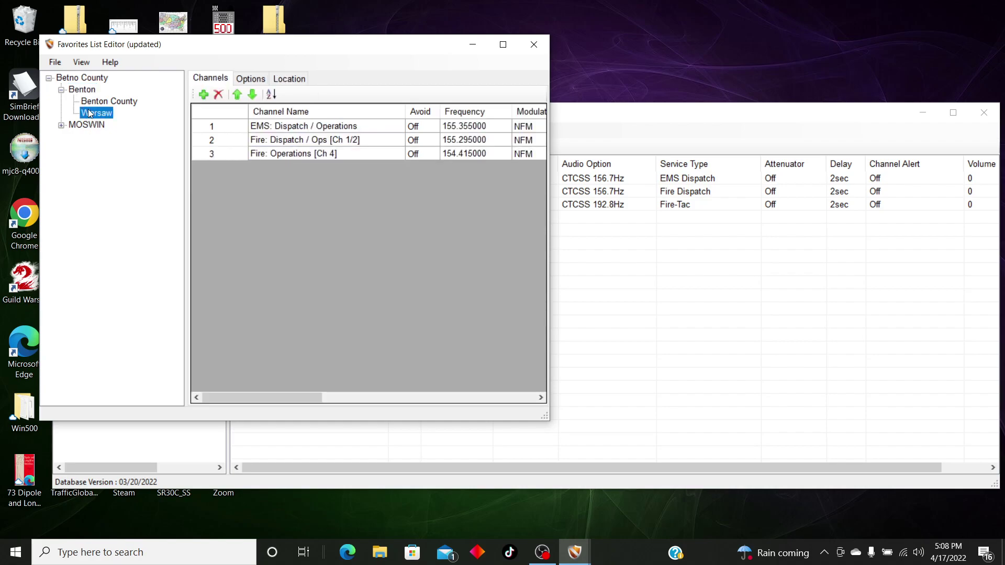
{"action": "left_click", "coordinate": [92, 103]}
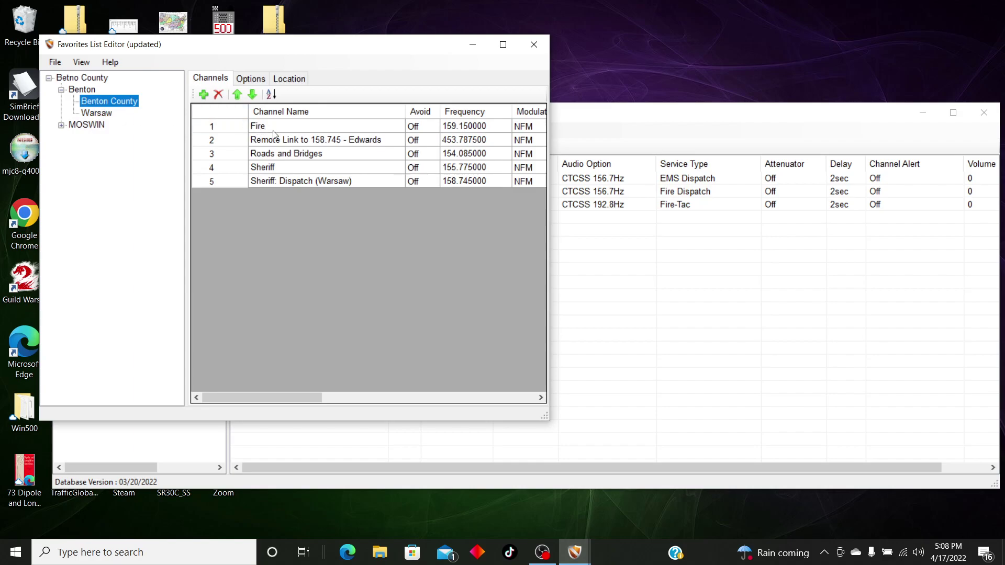
{"action": "left_click", "coordinate": [61, 90]}
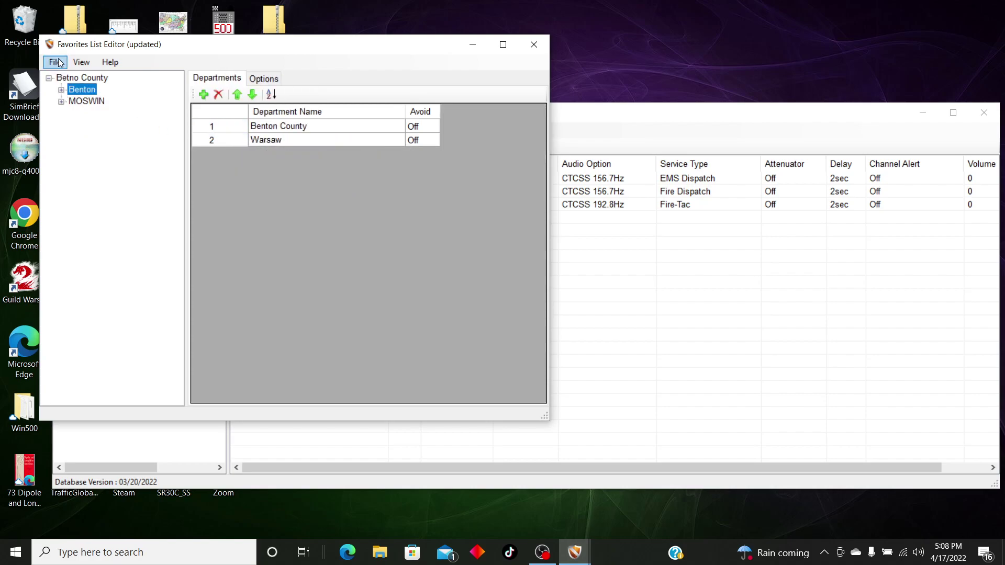
{"action": "left_click", "coordinate": [55, 62]}
{"action": "left_click", "coordinate": [73, 81]}
{"action": "left_click", "coordinate": [536, 44]}
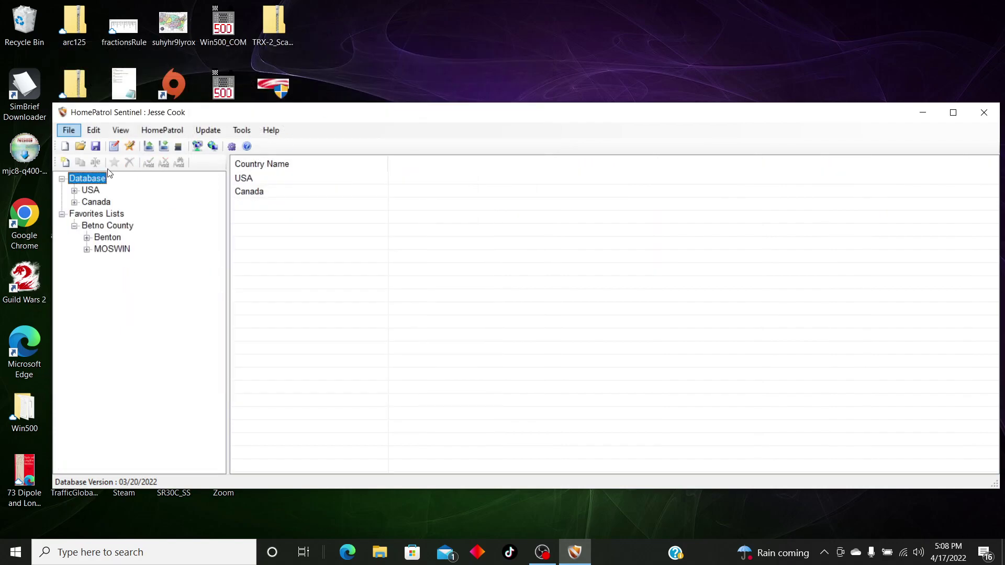
In the profile's favorites list settings, disable Monitor Full Database and switch monitoring on for the Betno County list
{"action": "left_click", "coordinate": [113, 148]}
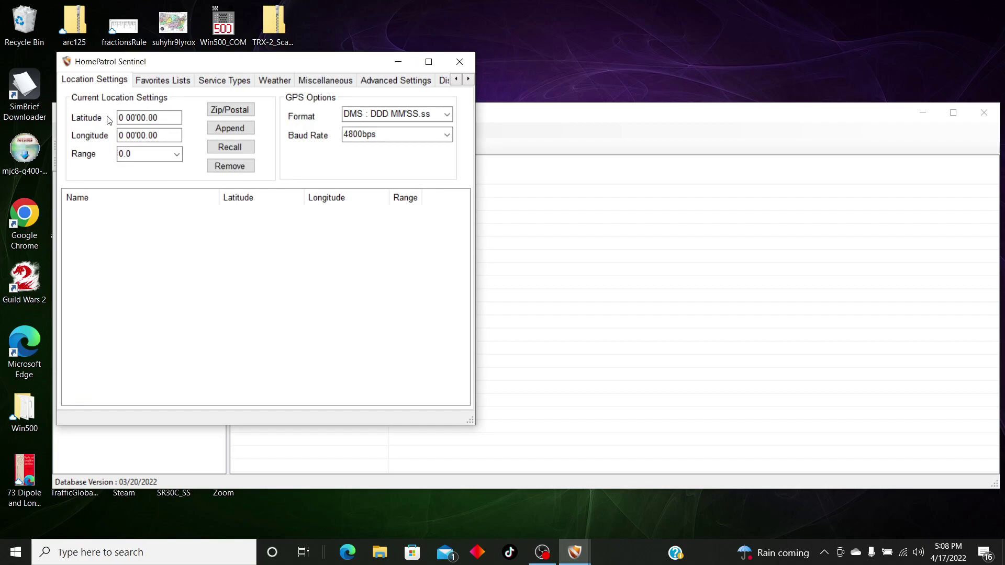
{"action": "left_click", "coordinate": [156, 81]}
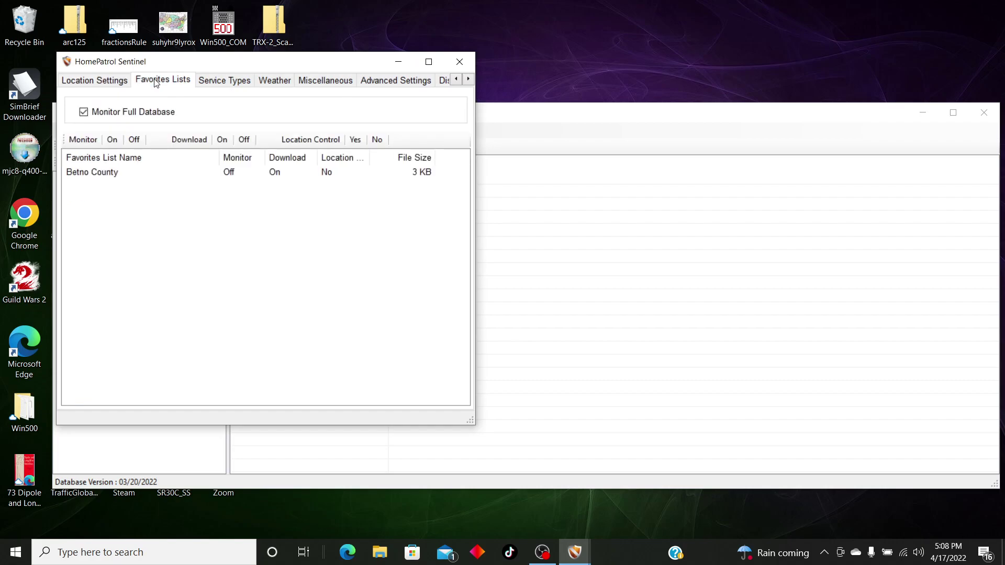
{"action": "left_click", "coordinate": [195, 178]}
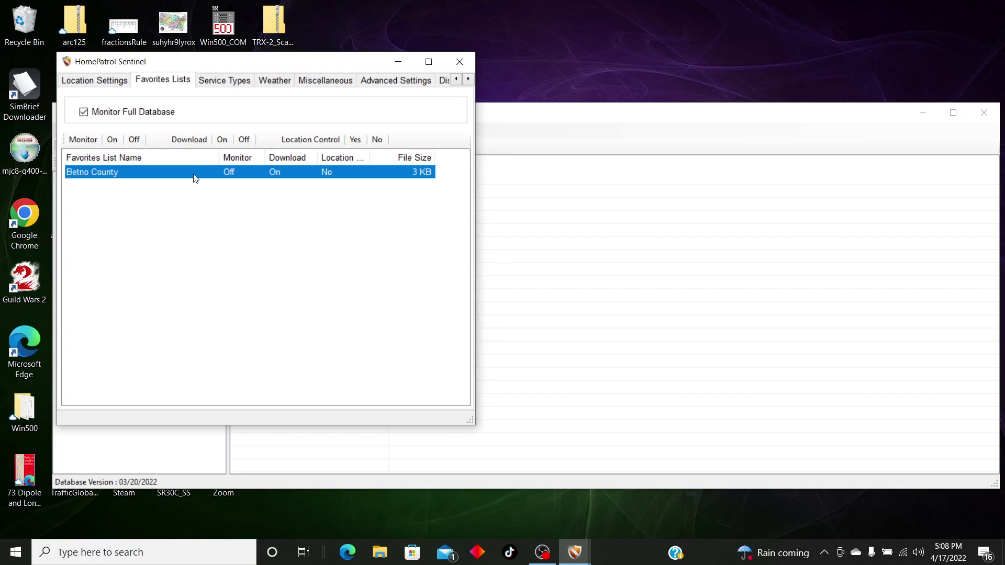
{"action": "left_click", "coordinate": [86, 113]}
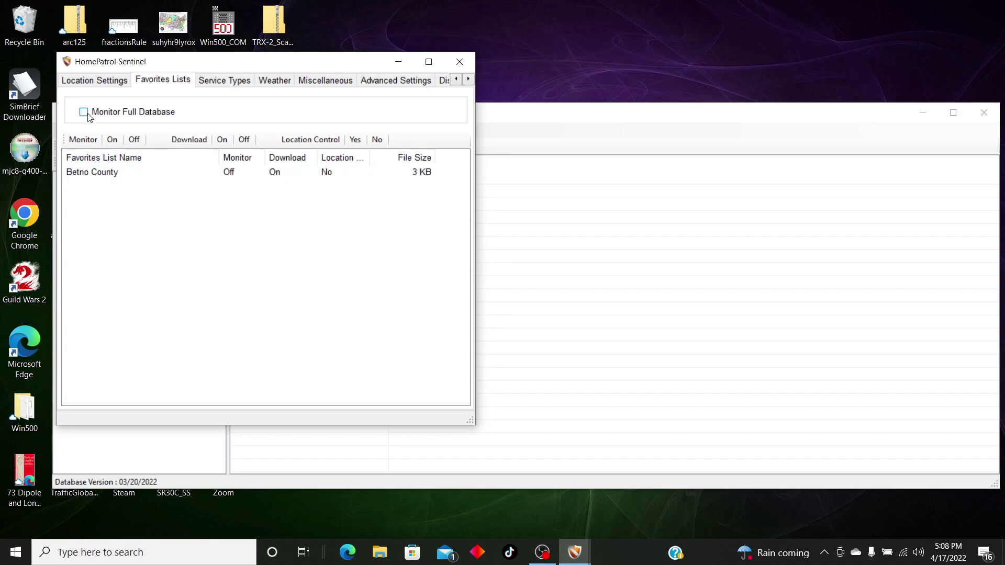
{"action": "left_click", "coordinate": [118, 179]}
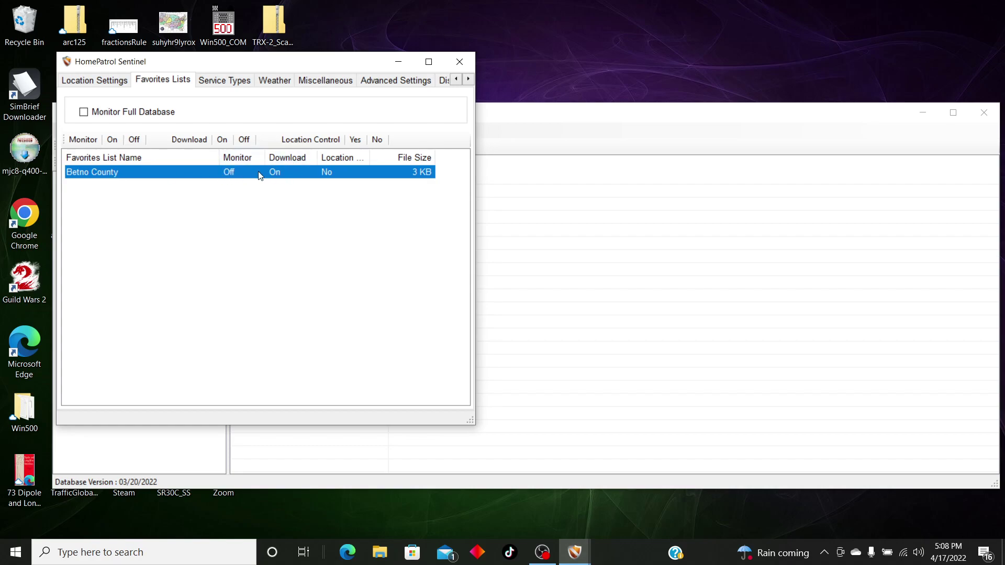
{"action": "left_click", "coordinate": [114, 142]}
Review the profile's service types and miscellaneous audio and display options, and close the profile settings
{"action": "left_click", "coordinate": [222, 80]}
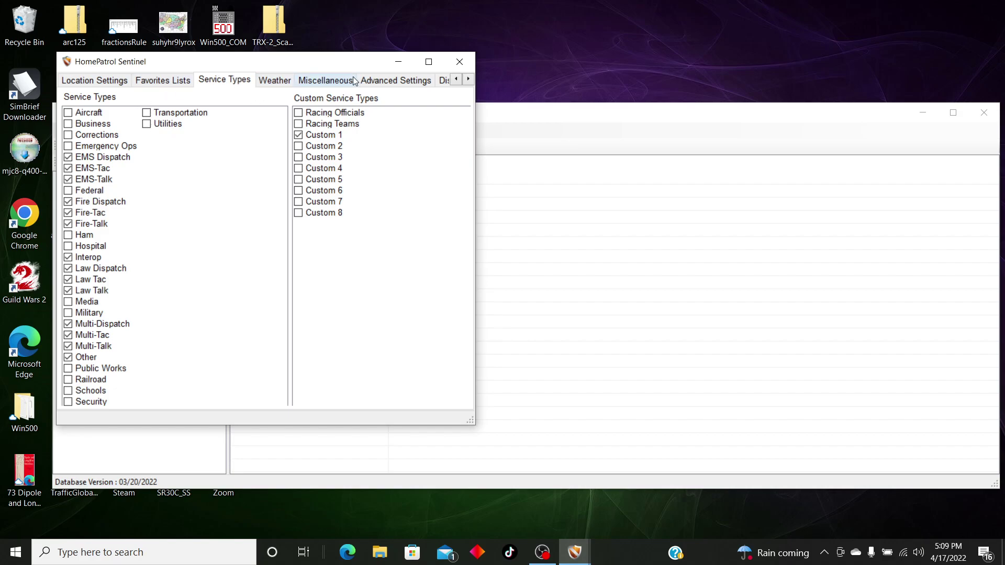
{"action": "left_click", "coordinate": [386, 85]}
{"action": "left_click", "coordinate": [329, 83]}
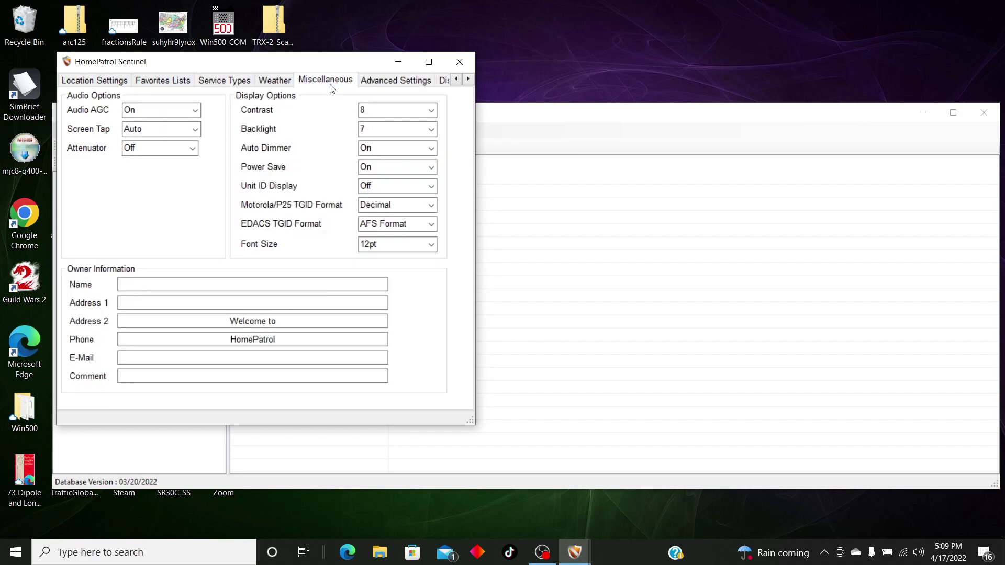
{"action": "left_click", "coordinate": [457, 61]}
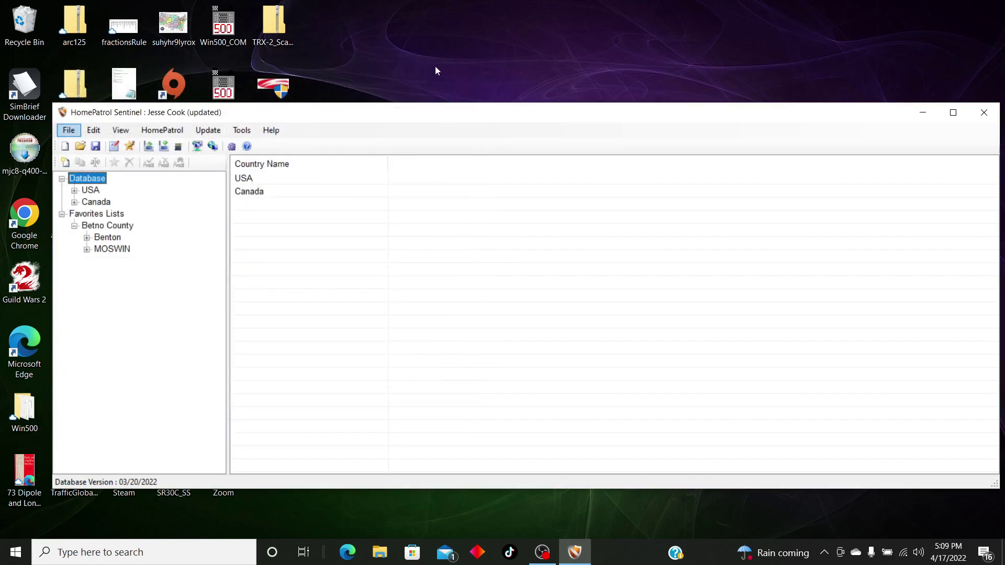
Open the Betno County favorites list for editing and inspect the channels of the Benton system's Benton County department
{"action": "left_click", "coordinate": [130, 147]}
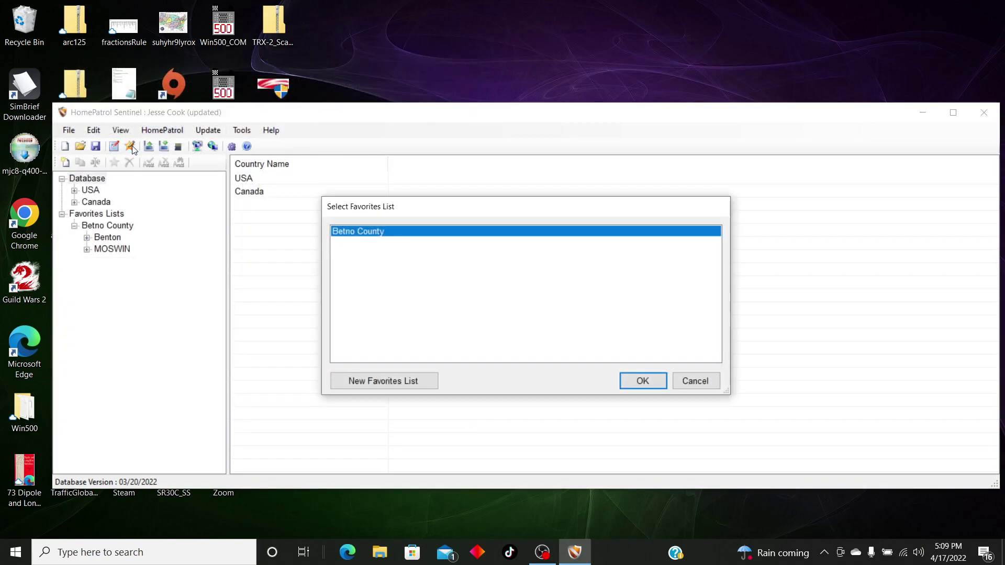
{"action": "left_click", "coordinate": [648, 386]}
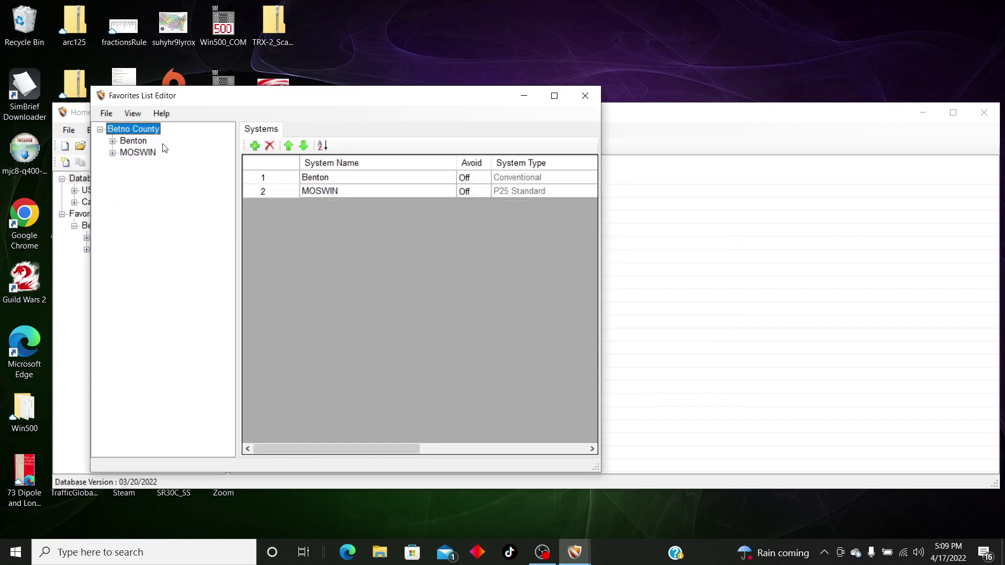
{"action": "left_click", "coordinate": [132, 142]}
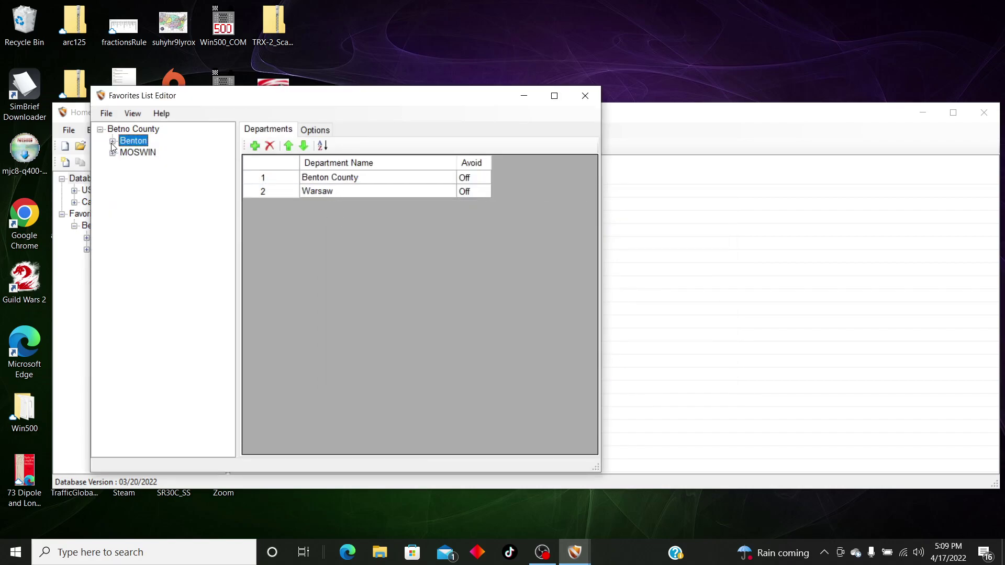
{"action": "left_click", "coordinate": [112, 141]}
{"action": "left_click", "coordinate": [140, 154]}
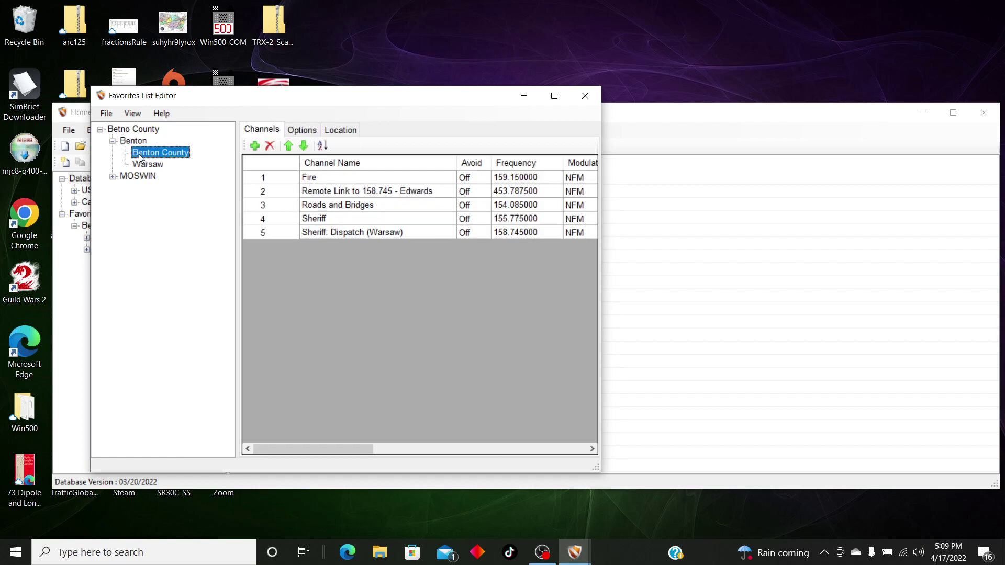
{"action": "left_click", "coordinate": [310, 179]}
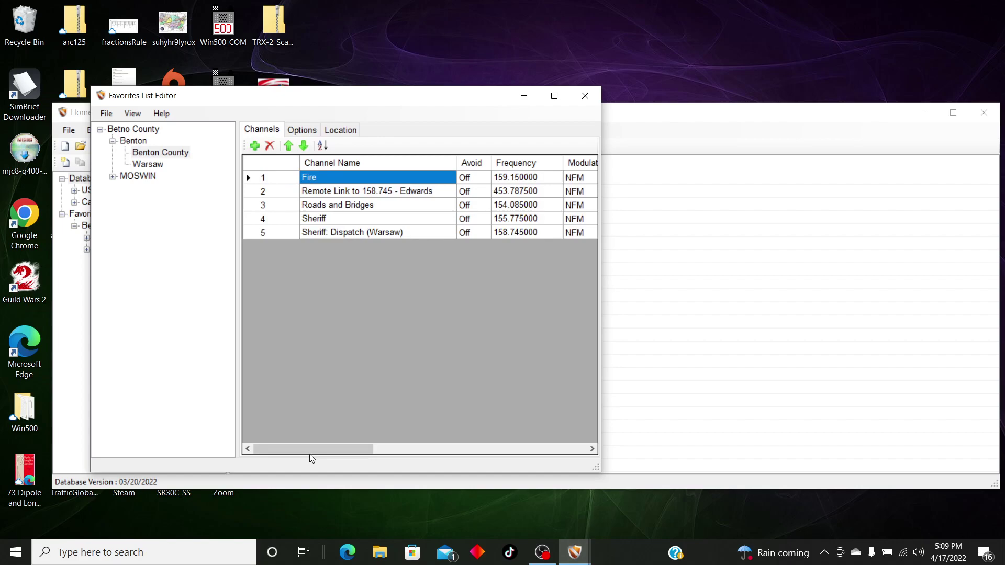
Review the available service types for the Benton County department's Fire channel, keep Fire Dispatch, and close the favorites list editor
{"action": "left_click_drag", "start_coordinate": [310, 451], "coordinate": [455, 428]}
{"action": "left_click", "coordinate": [432, 181]}
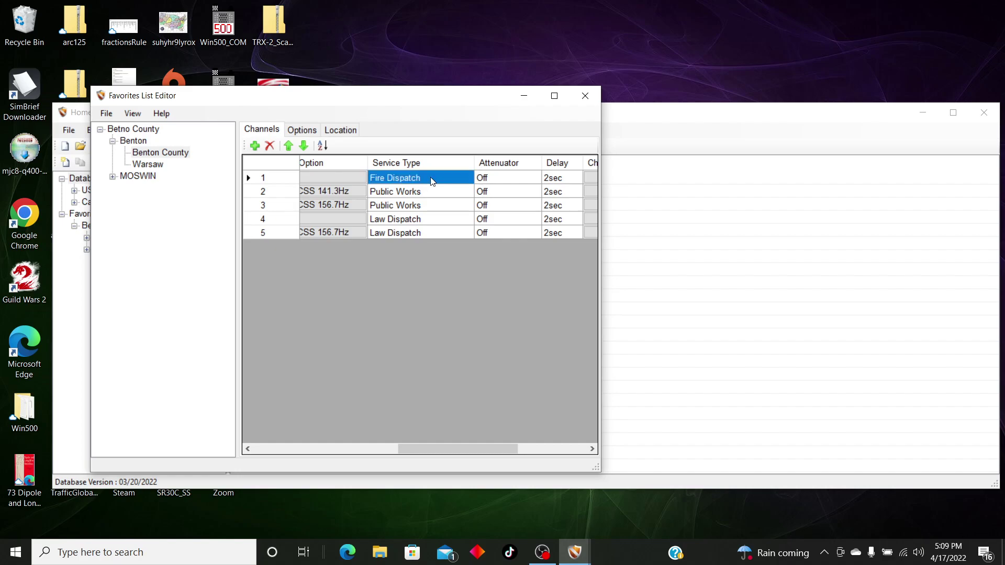
{"action": "left_click", "coordinate": [432, 182]}
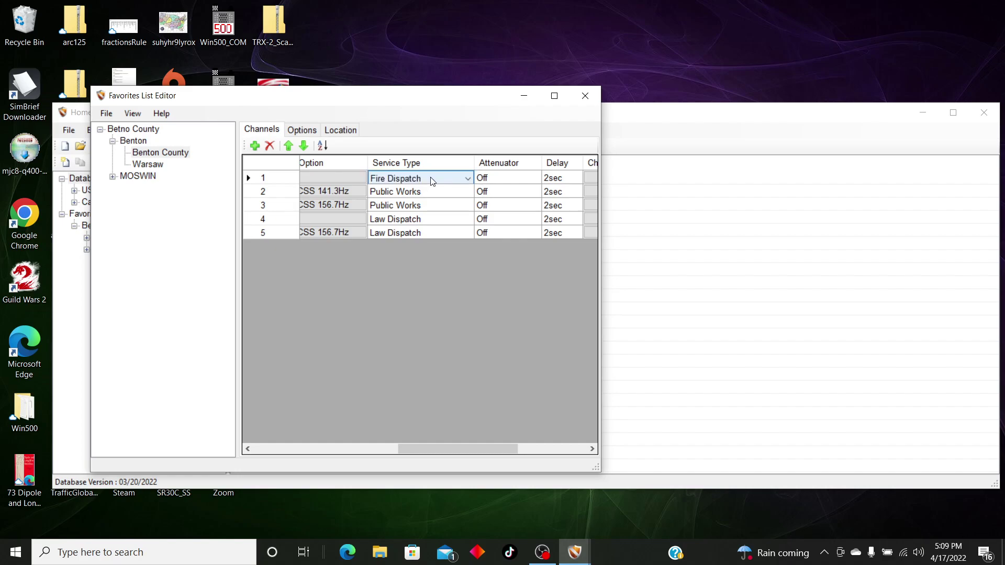
{"action": "left_click", "coordinate": [433, 181]}
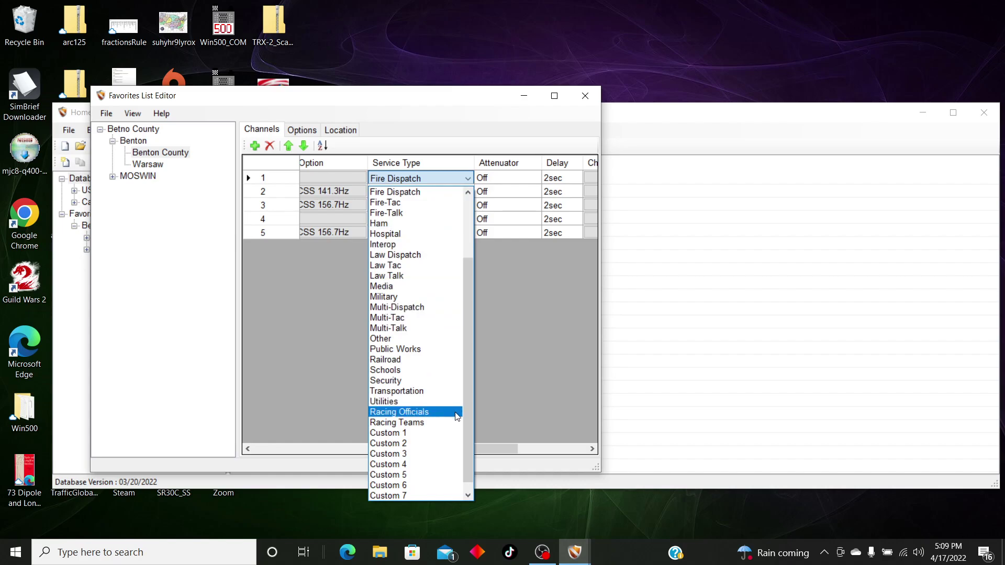
{"action": "left_click_drag", "start_coordinate": [467, 410], "coordinate": [466, 332]}
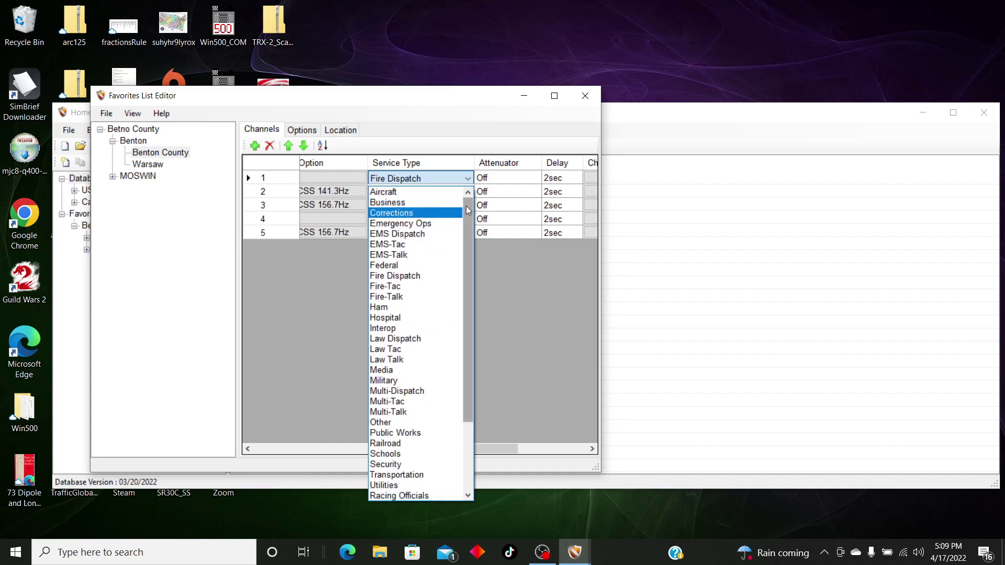
{"action": "left_click", "coordinate": [471, 179]}
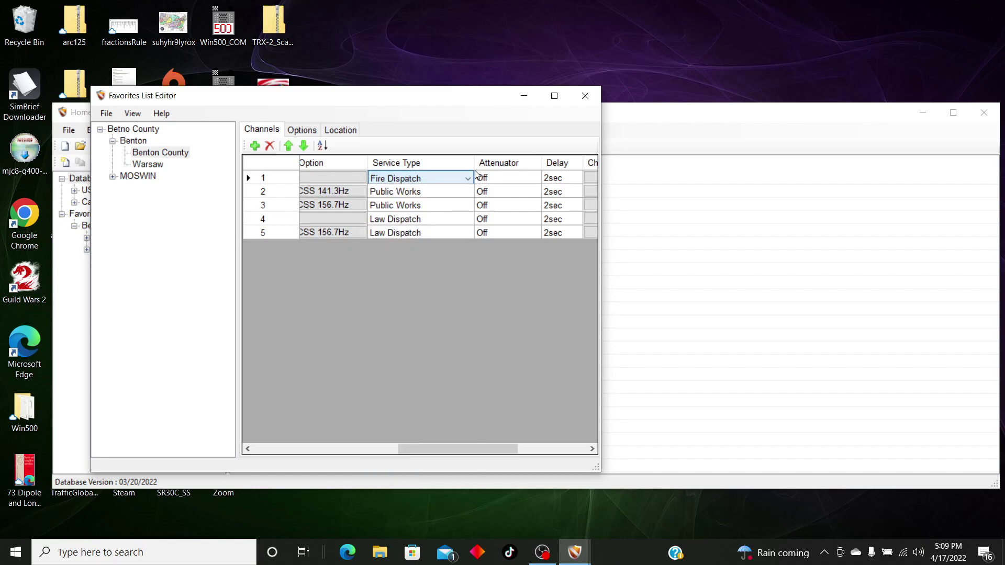
{"action": "left_click", "coordinate": [577, 99]}
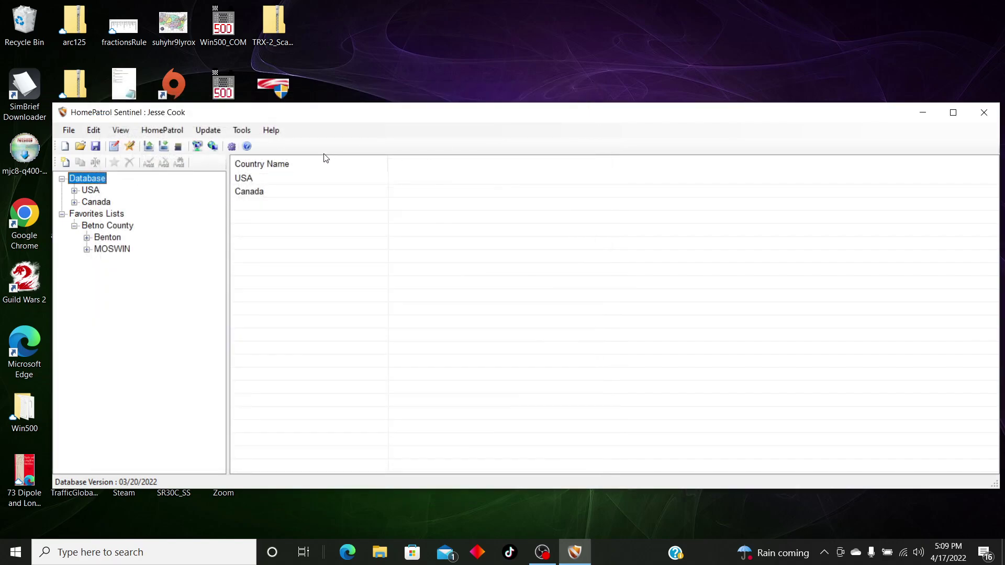
Review the HomePatrol microSD write dialog and its option to erase favorites lists, and leave without writing
{"action": "left_click", "coordinate": [164, 147]}
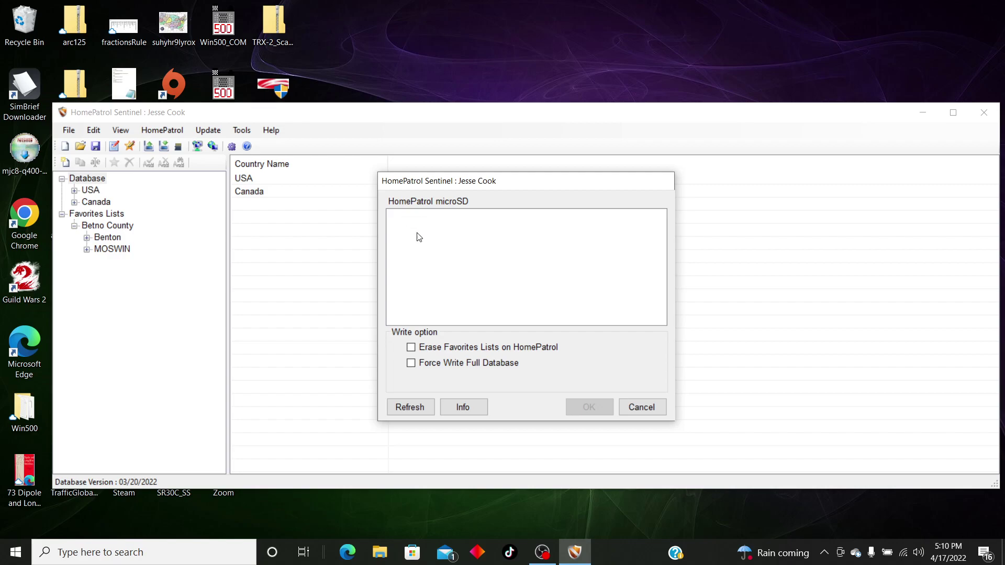
{"action": "left_click", "coordinate": [412, 350]}
{"action": "left_click", "coordinate": [634, 408]}
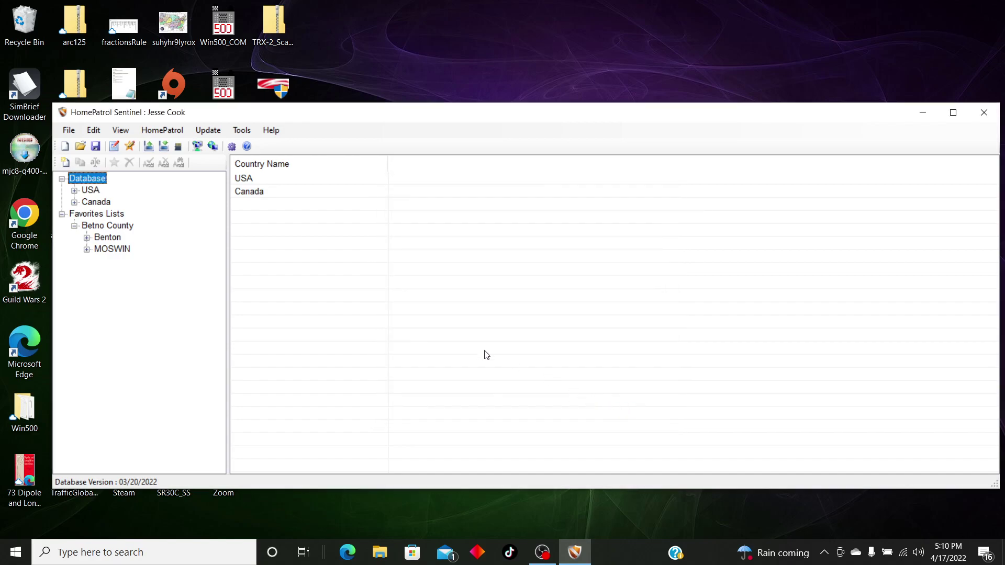
Try to update the master HPDB database and check the available update commands
{"action": "left_click", "coordinate": [211, 134]}
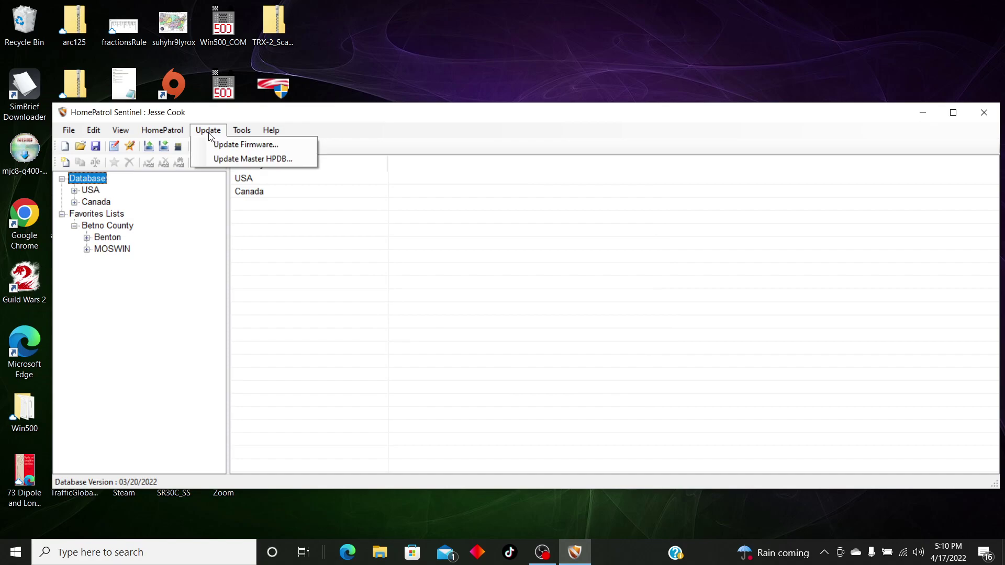
{"action": "left_click", "coordinate": [229, 164]}
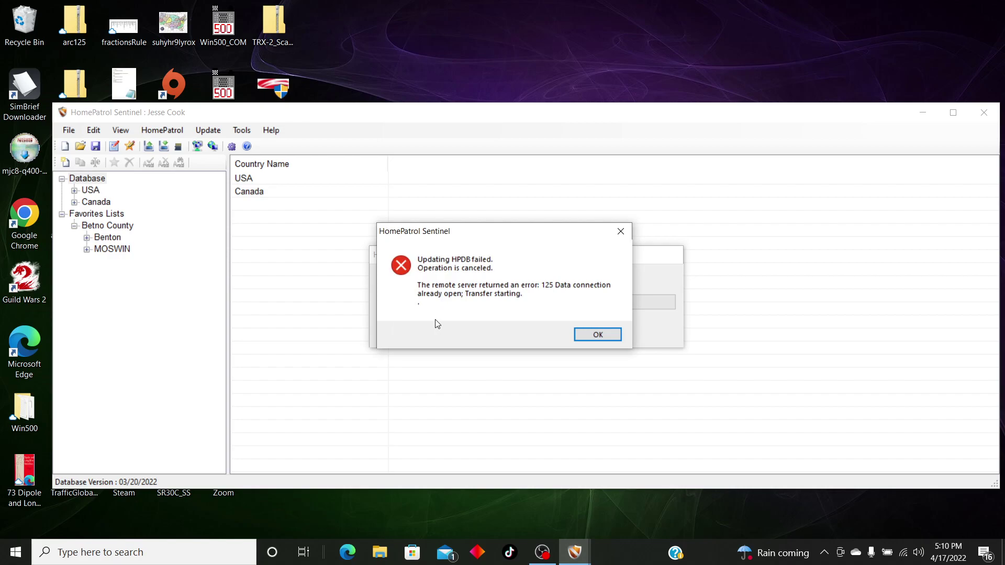
{"action": "left_click", "coordinate": [592, 335]}
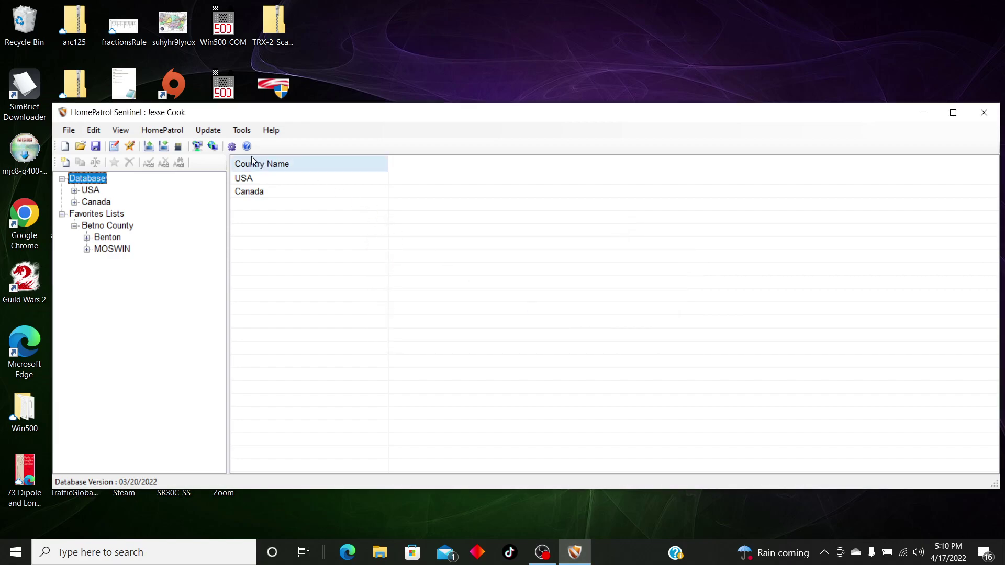
{"action": "left_click", "coordinate": [208, 133]}
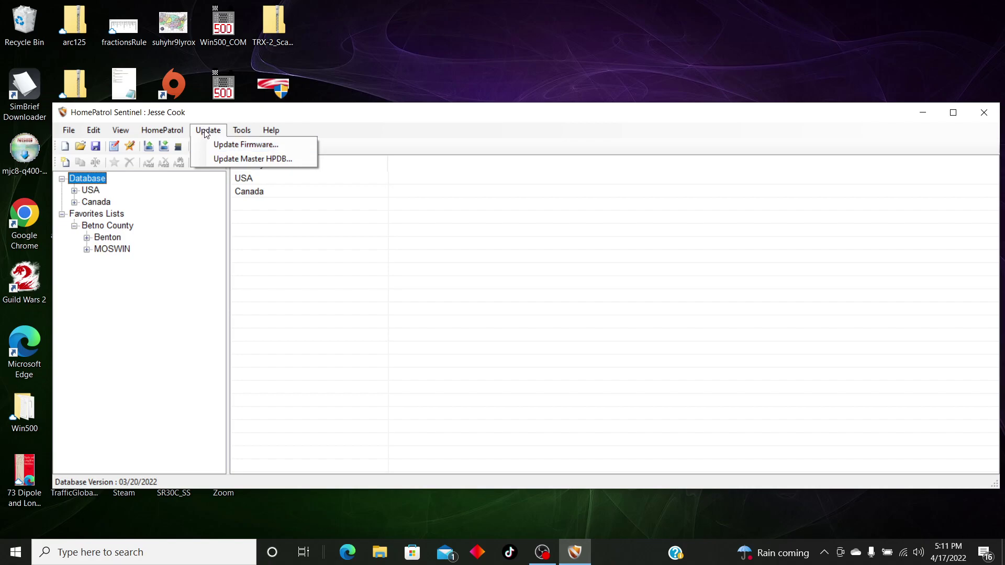
{"action": "left_click", "coordinate": [243, 132]}
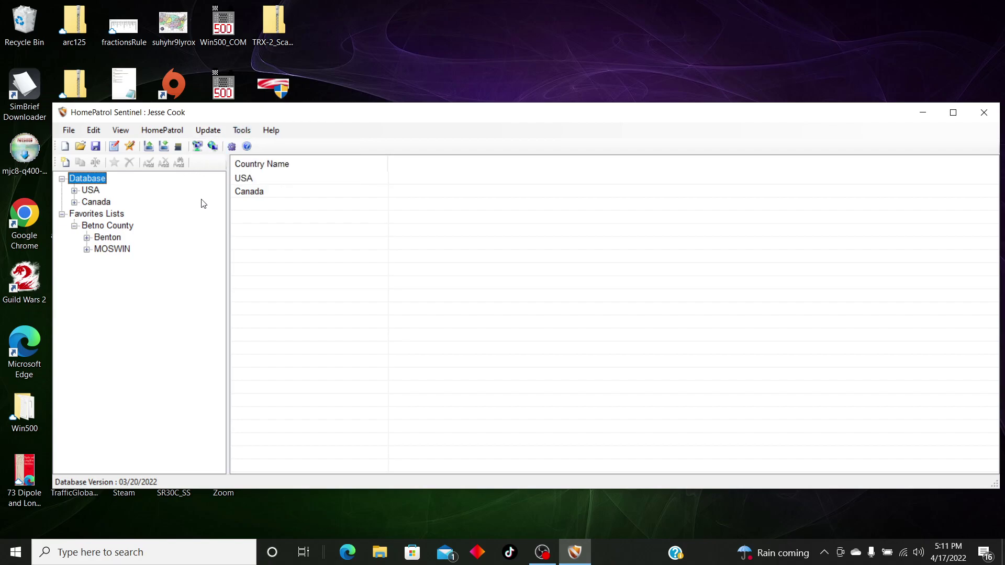
Review the Force Write Full Database option for writing to the HomePatrol microSD, and cancel the write
{"action": "left_click", "coordinate": [164, 148]}
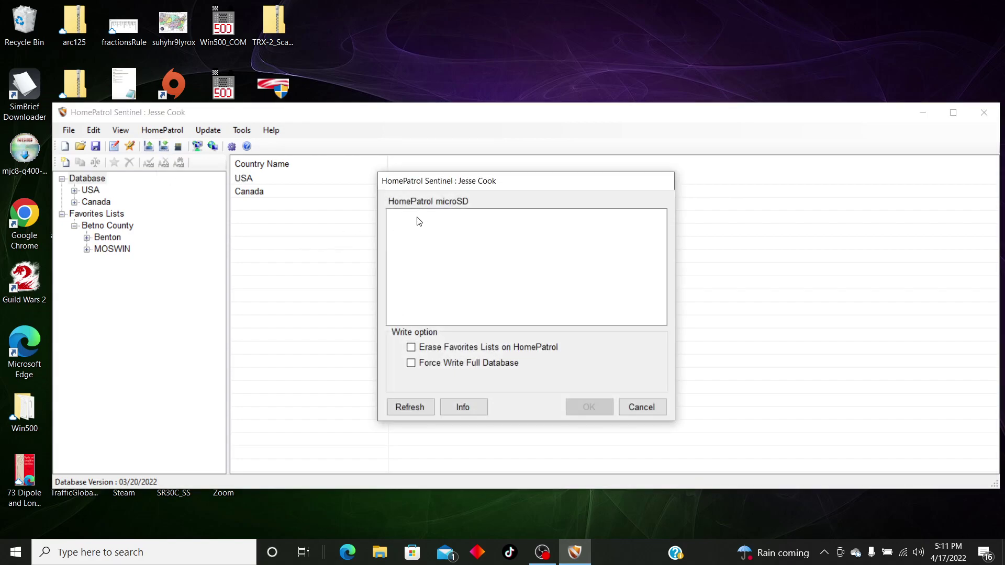
{"action": "left_click", "coordinate": [410, 363]}
{"action": "left_click", "coordinate": [627, 410]}
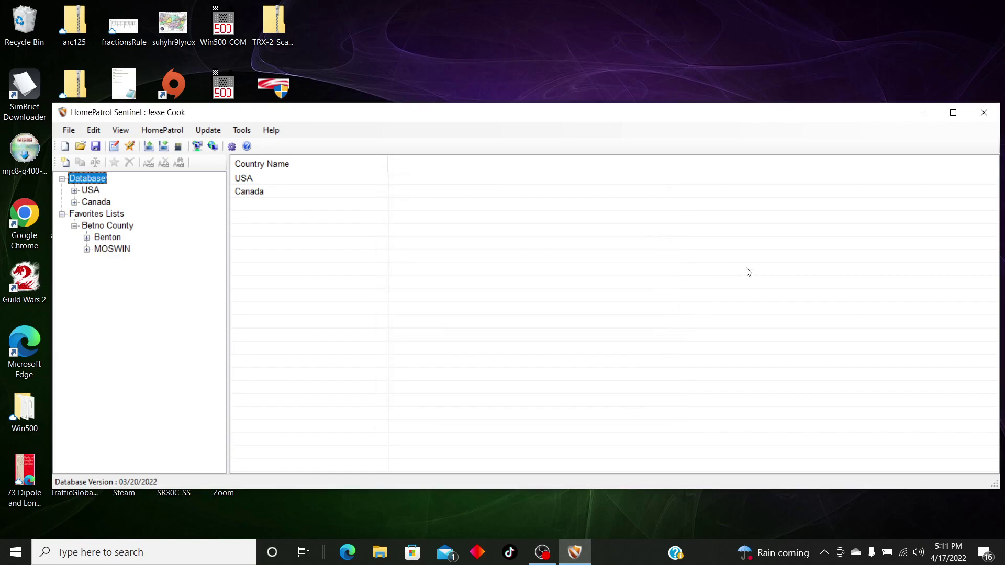